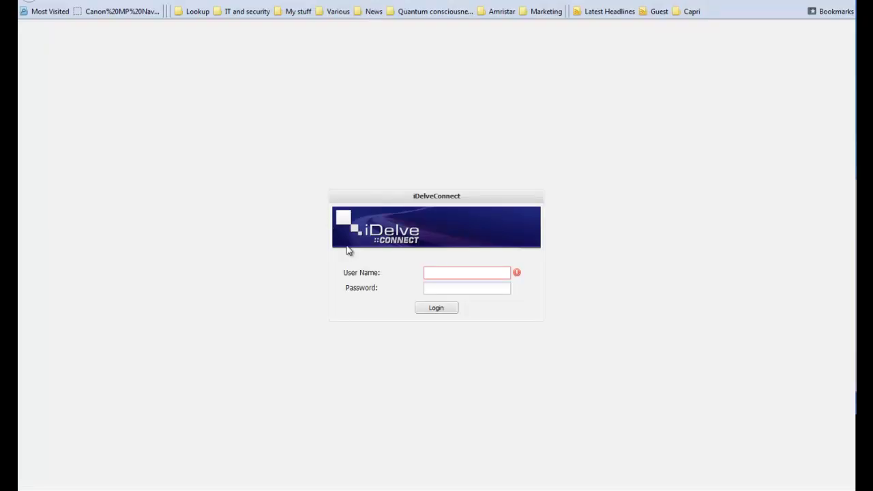
Log in with the admin user name and password, then scroll through the Server Status summary
{"action": "left_click", "coordinate": [480, 275]}
{"action": "key", "text": "Tab"}
{"action": "type", "text": "••"}
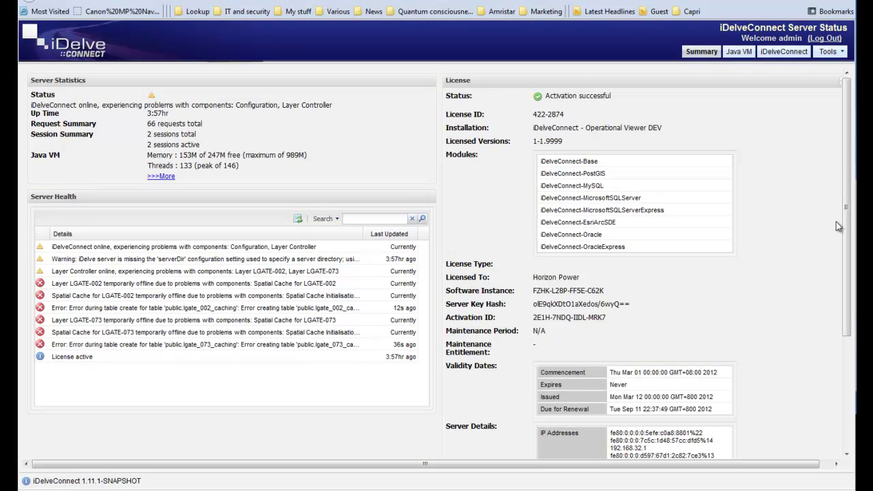
{"action": "left_click_drag", "start_coordinate": [846, 231], "coordinate": [840, 364]}
{"action": "scroll", "coordinate": [838, 358], "scroll_direction": "up", "scroll_amount": 5}
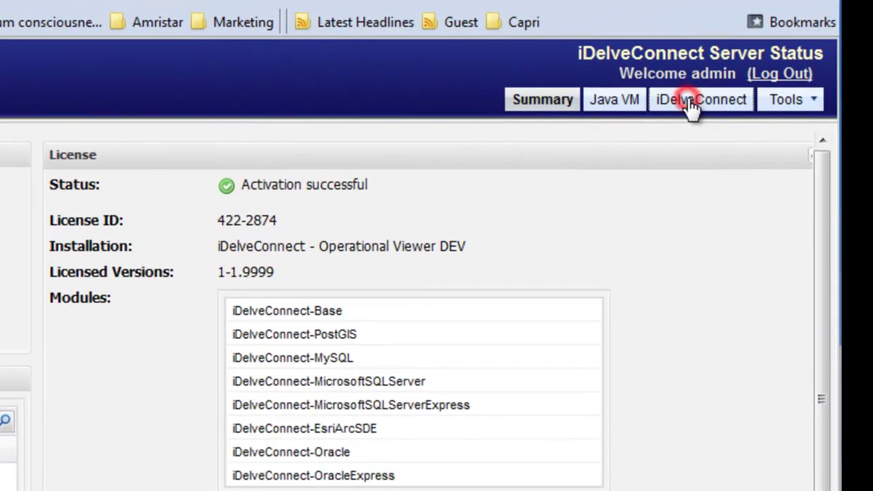
Test the SLIP Public WFS connection successfully and save it again
{"action": "left_click", "coordinate": [693, 108]}
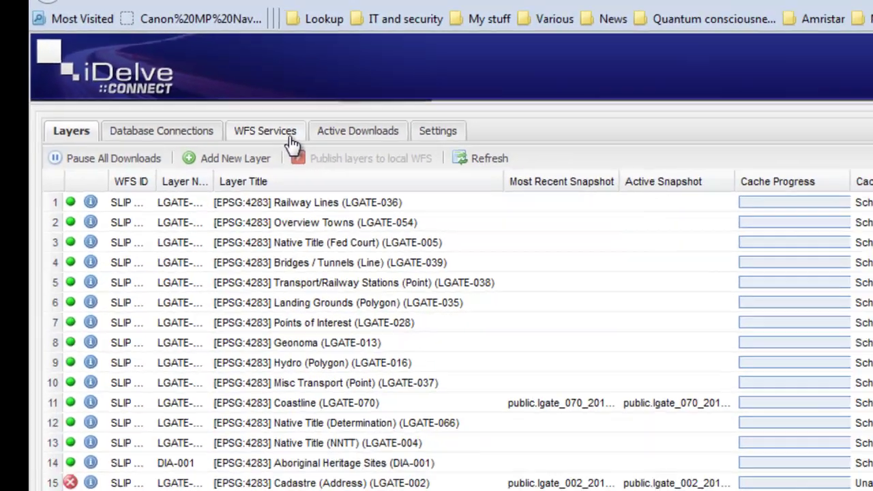
{"action": "left_click", "coordinate": [339, 162]}
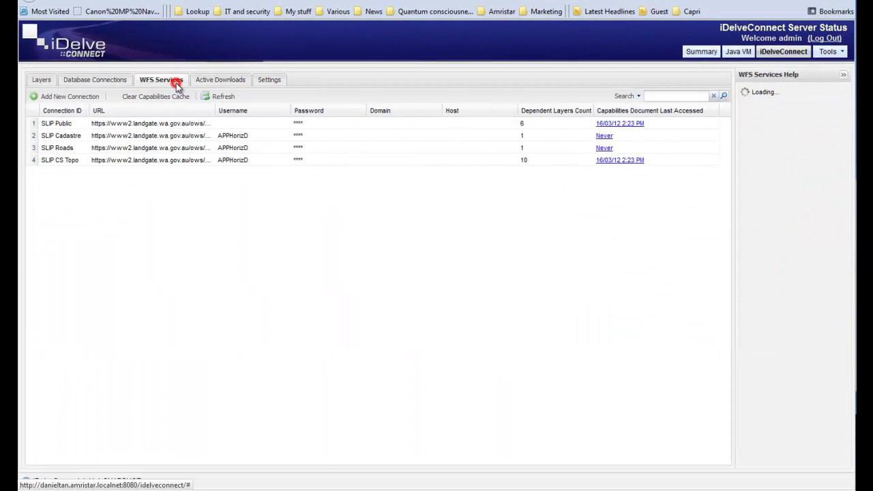
{"action": "left_click", "coordinate": [339, 317]}
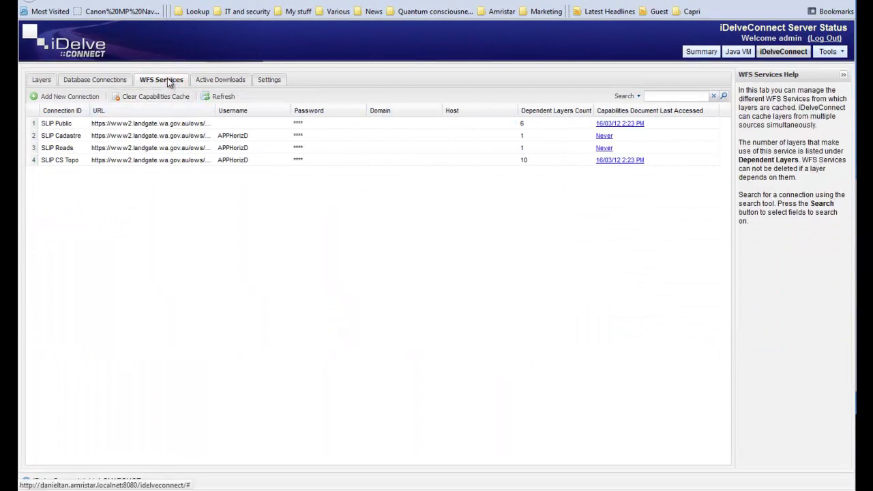
{"action": "double_click", "coordinate": [60, 123]}
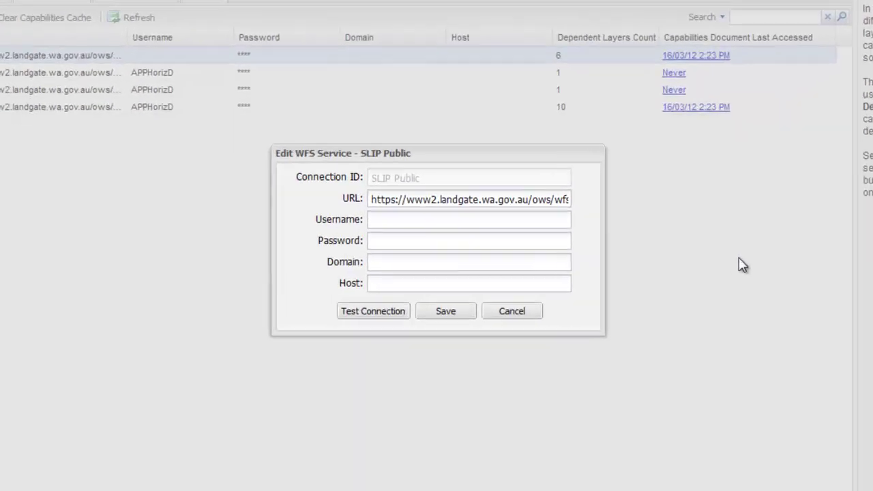
{"action": "left_click", "coordinate": [375, 315]}
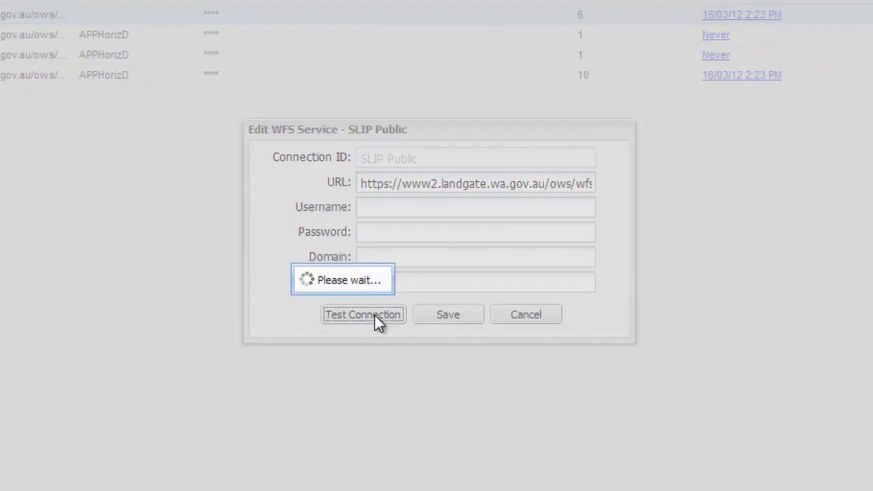
{"action": "left_click", "coordinate": [440, 252]}
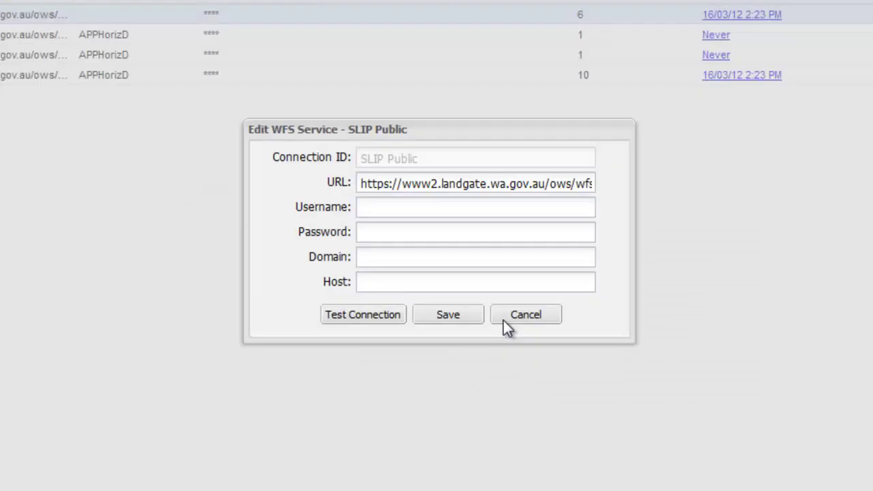
{"action": "left_click", "coordinate": [448, 315]}
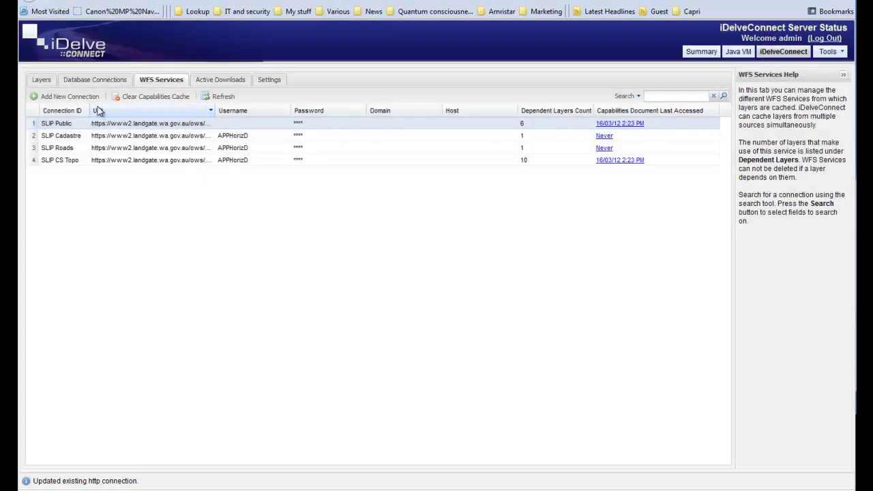
View the SLIP Cadastre connection's full service URL and close it unchanged
{"action": "left_click", "coordinate": [60, 137]}
{"action": "double_click", "coordinate": [61, 139]}
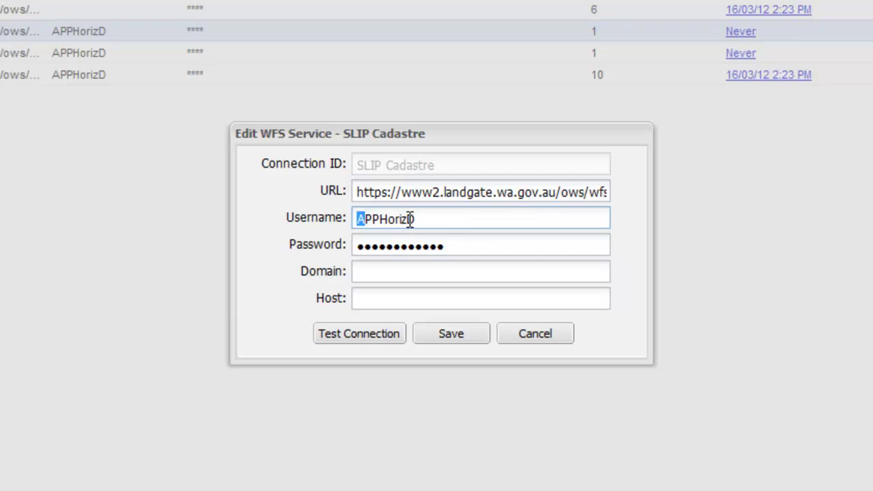
{"action": "left_click_drag", "start_coordinate": [440, 192], "coordinate": [672, 191]}
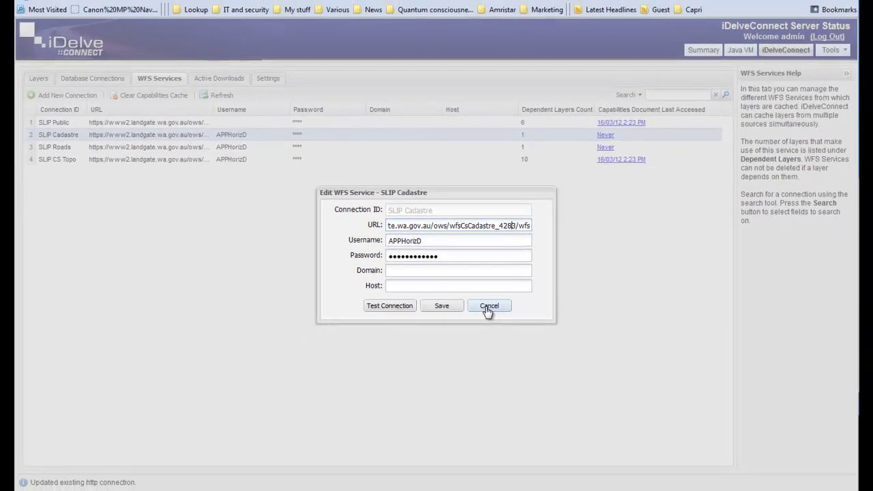
{"action": "left_click", "coordinate": [535, 334]}
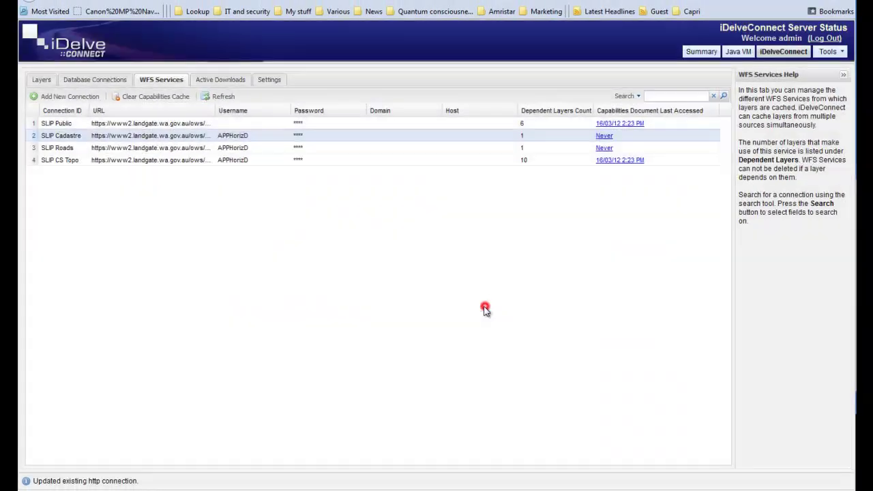
Browse the available drivers for a new database connection, then cancel adding it
{"action": "left_click", "coordinate": [107, 82]}
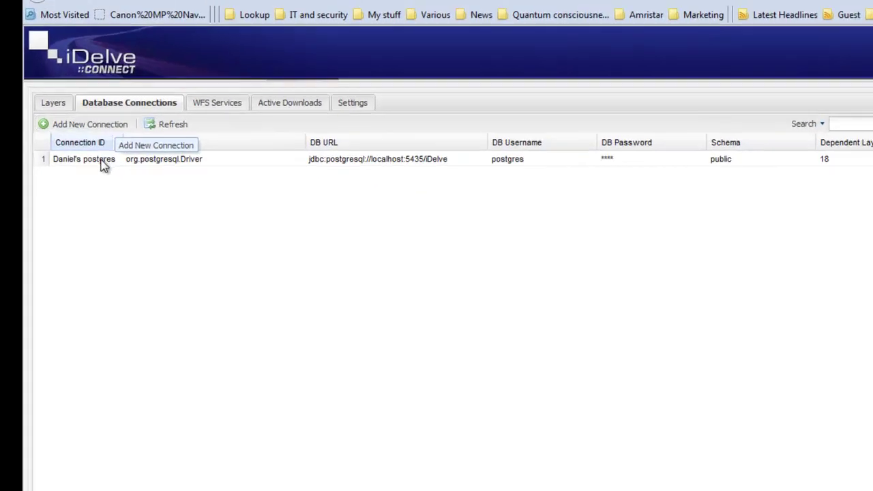
{"action": "left_click", "coordinate": [80, 126]}
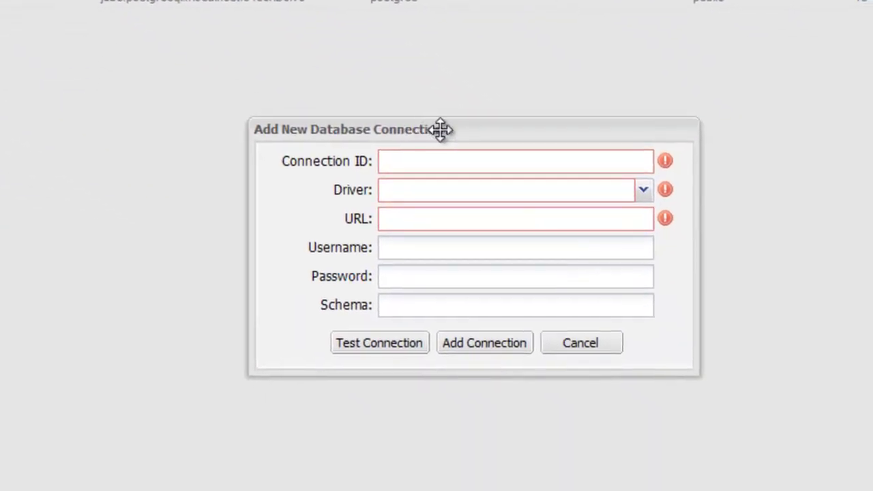
{"action": "left_click", "coordinate": [643, 191]}
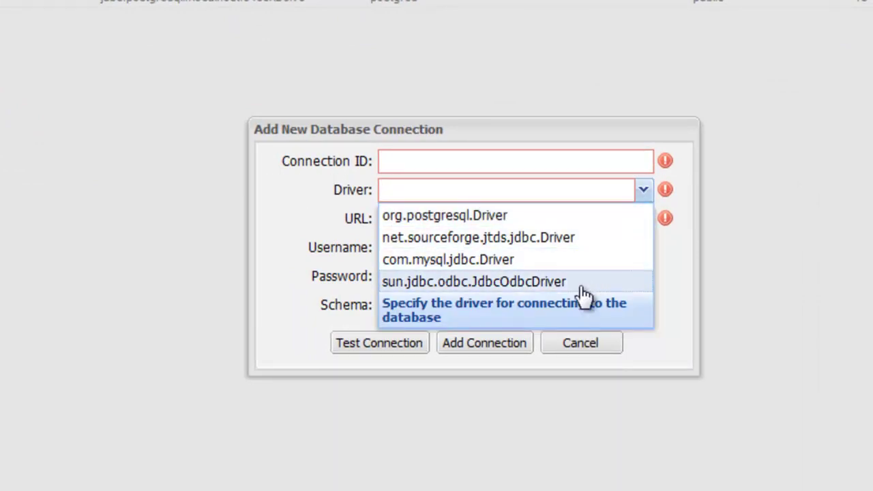
{"action": "left_click", "coordinate": [534, 159]}
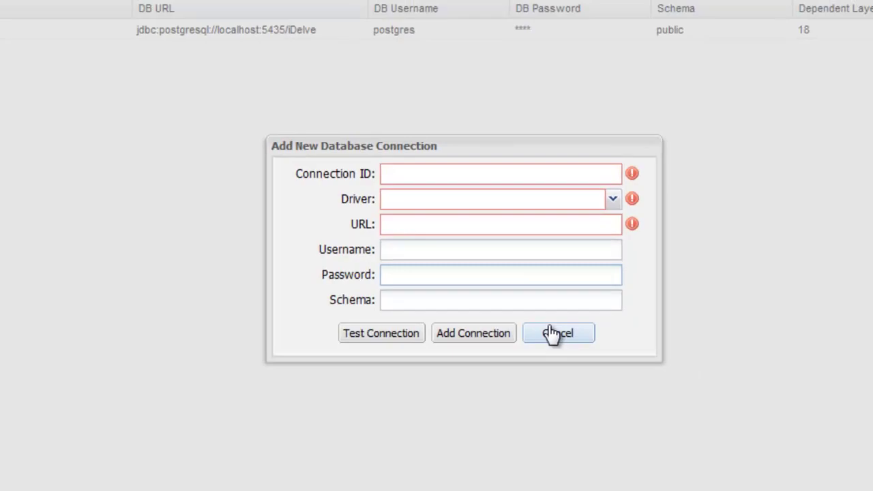
{"action": "left_click", "coordinate": [580, 343]}
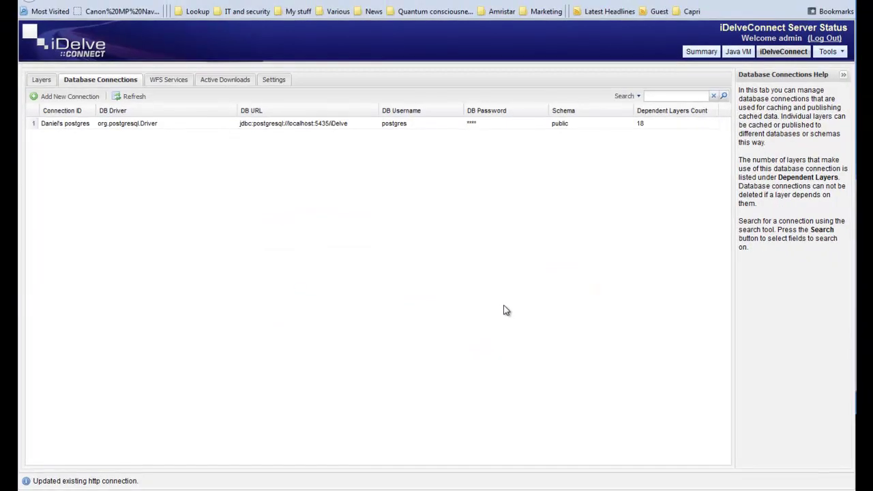
Test the existing postgres connection successfully and close it unchanged
{"action": "double_click", "coordinate": [75, 125]}
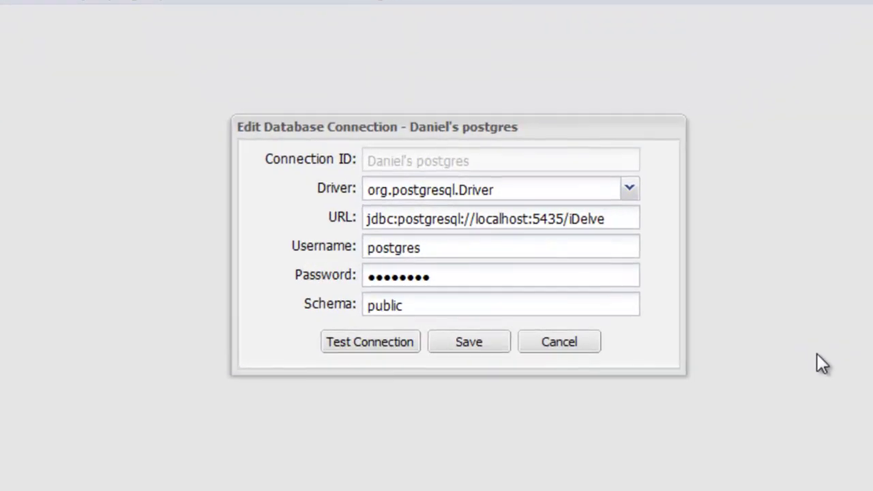
{"action": "left_click", "coordinate": [402, 343]}
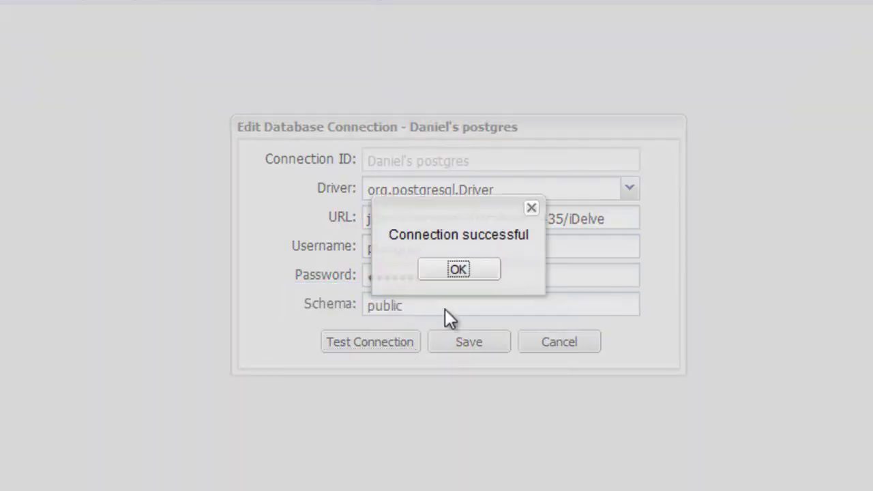
{"action": "left_click", "coordinate": [473, 275]}
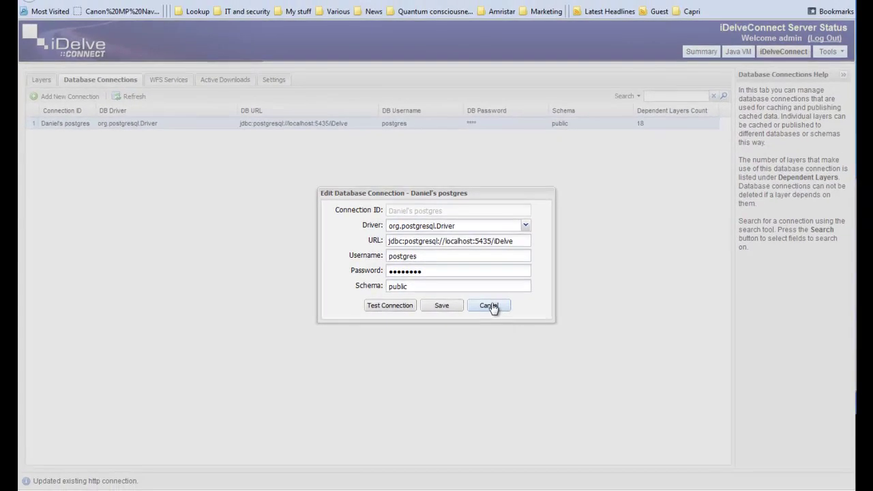
{"action": "left_click", "coordinate": [559, 342]}
Start a new cached layer using the SLIP Public service with Geoserver server type
{"action": "left_click", "coordinate": [40, 80]}
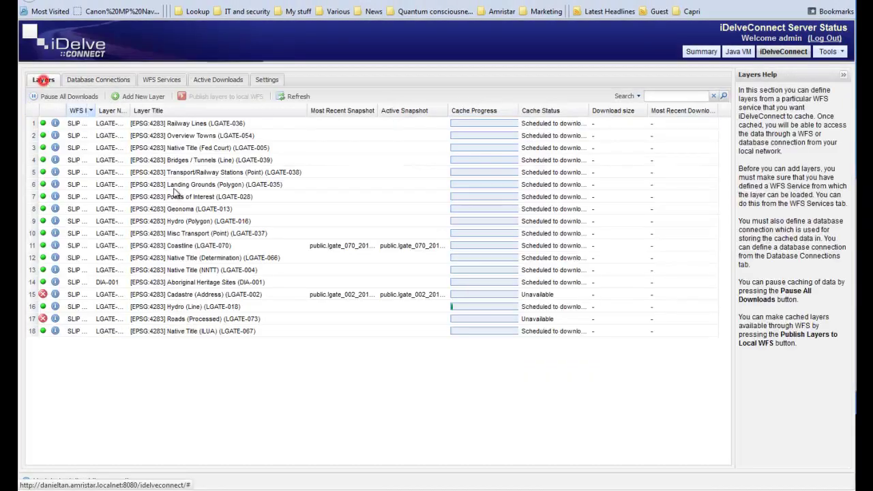
{"action": "left_click", "coordinate": [135, 98]}
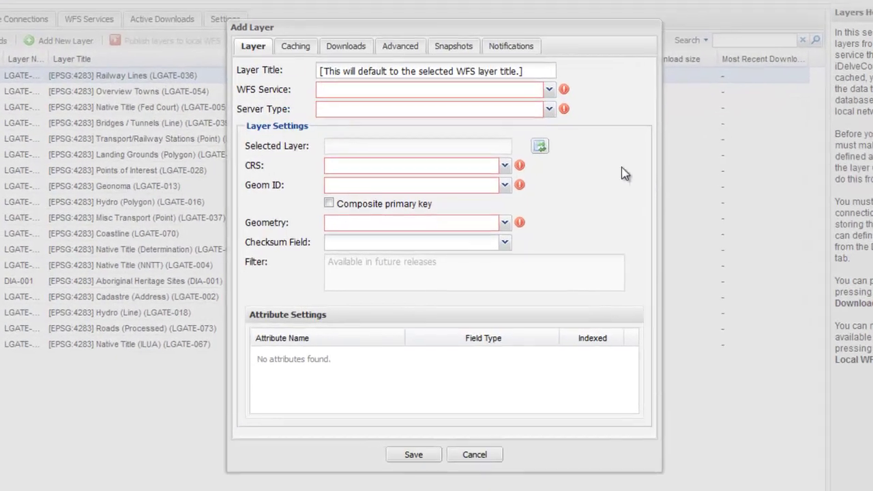
{"action": "left_click", "coordinate": [552, 84]}
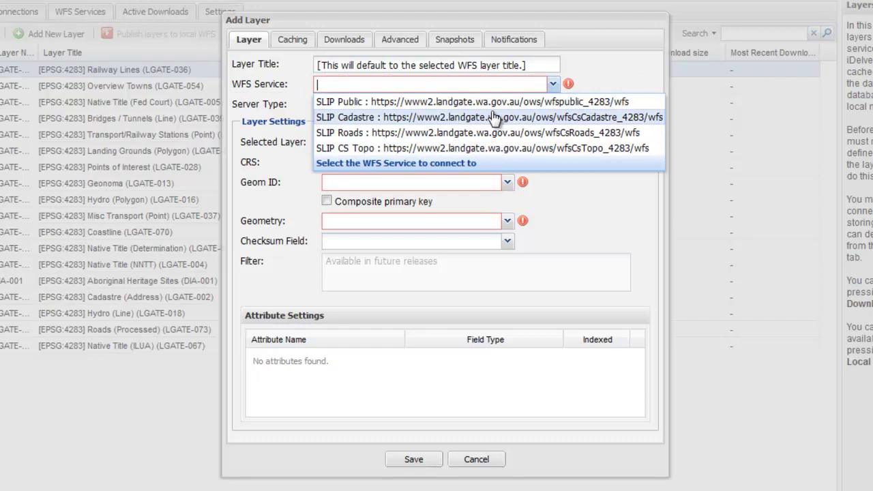
{"action": "left_click", "coordinate": [491, 101]}
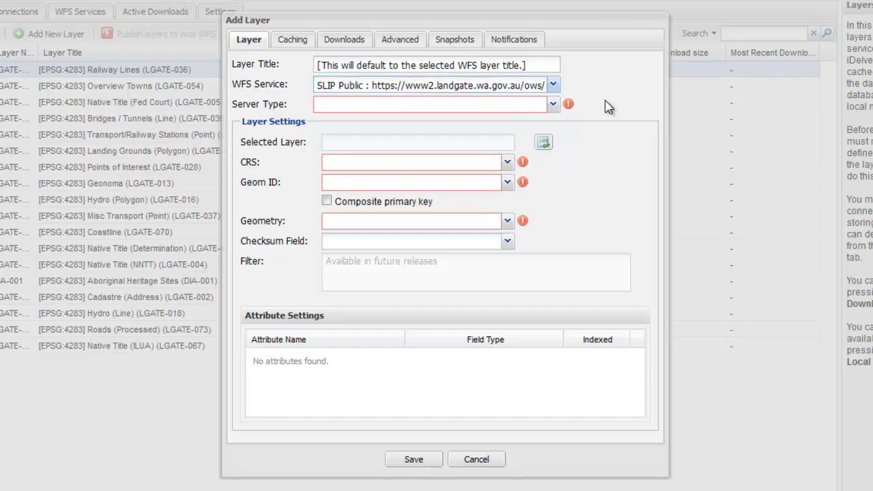
{"action": "left_click", "coordinate": [552, 103]}
{"action": "left_click", "coordinate": [495, 136]}
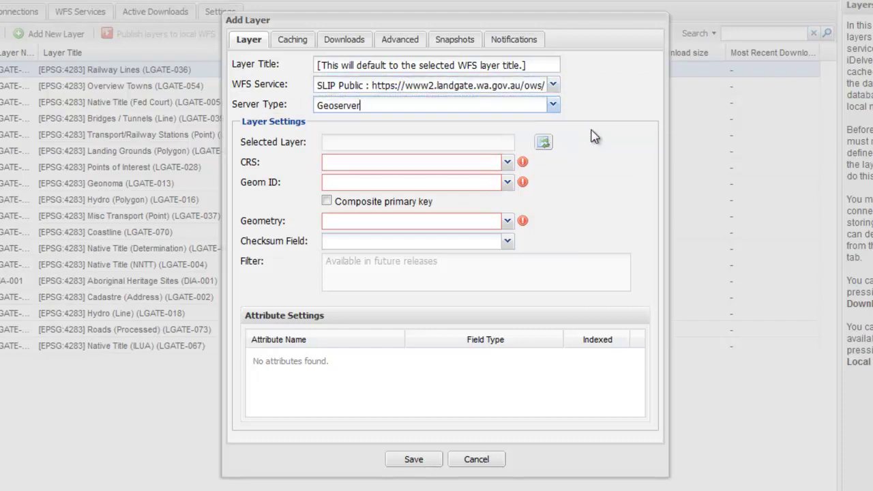
Filter the WFS layers by 001 and choose DOP-001 Bush Forever 2007 - Sites
{"action": "left_click", "coordinate": [543, 142]}
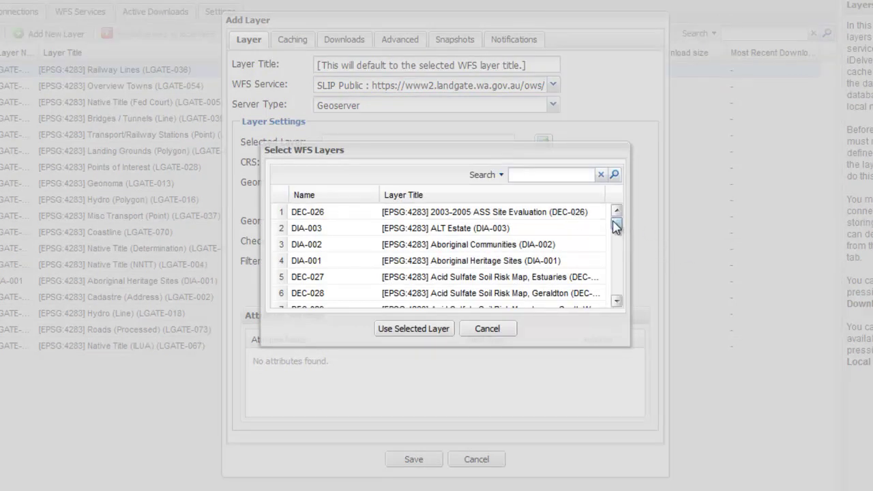
{"action": "left_click_drag", "start_coordinate": [616, 222], "coordinate": [616, 230]}
{"action": "left_click", "coordinate": [491, 287]}
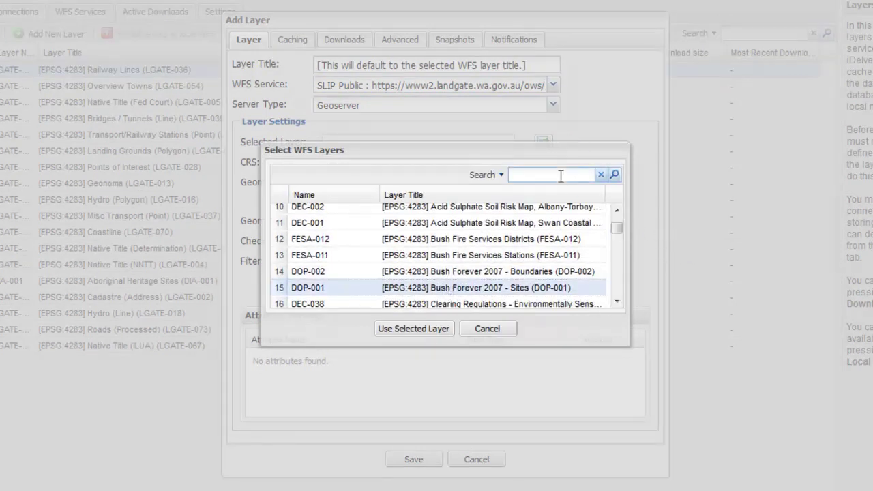
{"action": "key", "text": "Return"}
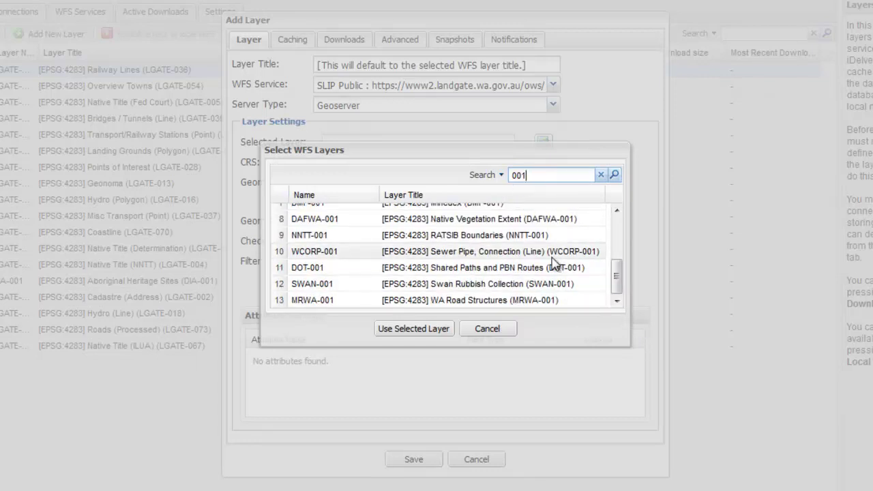
{"action": "left_click_drag", "start_coordinate": [618, 253], "coordinate": [618, 230]}
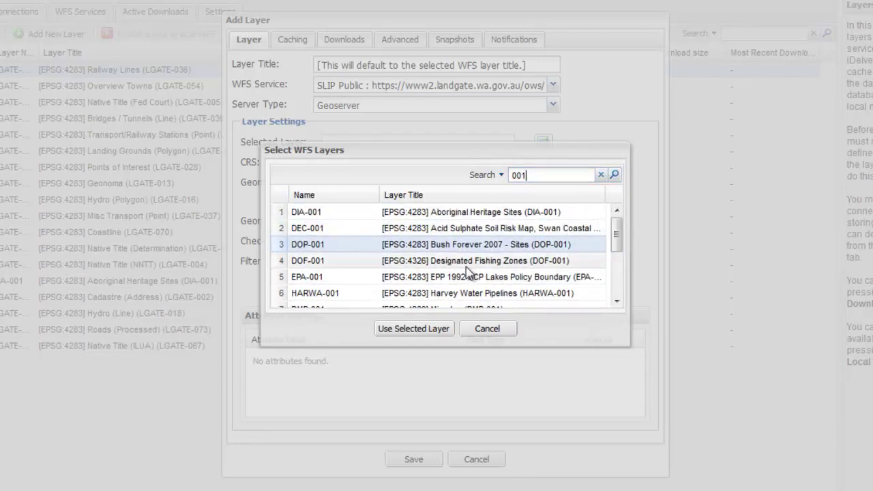
{"action": "double_click", "coordinate": [448, 248]}
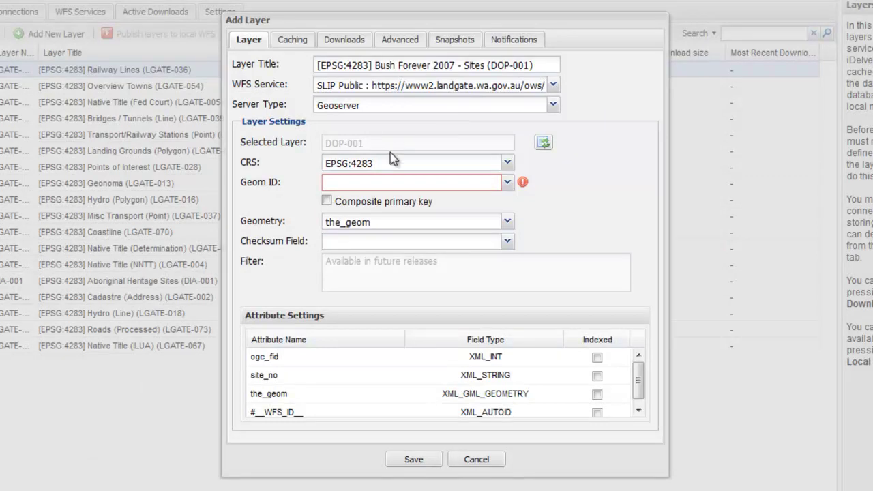
Set ogc_fid as the geometry ID and site_no as the checksum field
{"action": "left_click", "coordinate": [508, 181]}
{"action": "left_click", "coordinate": [432, 201]}
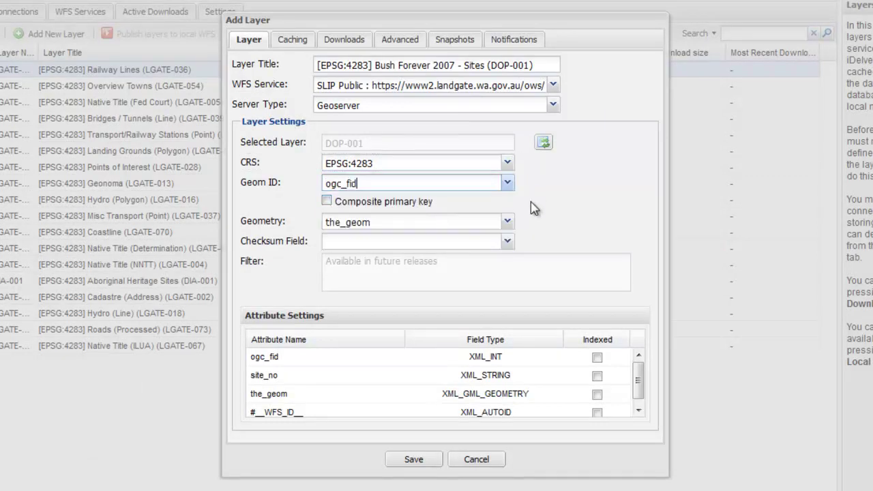
{"action": "left_click", "coordinate": [507, 241]}
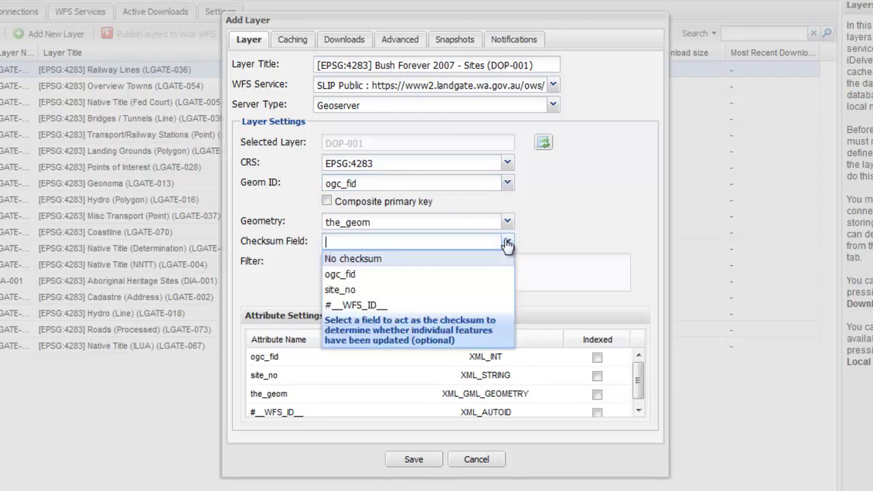
{"action": "left_click", "coordinate": [438, 293]}
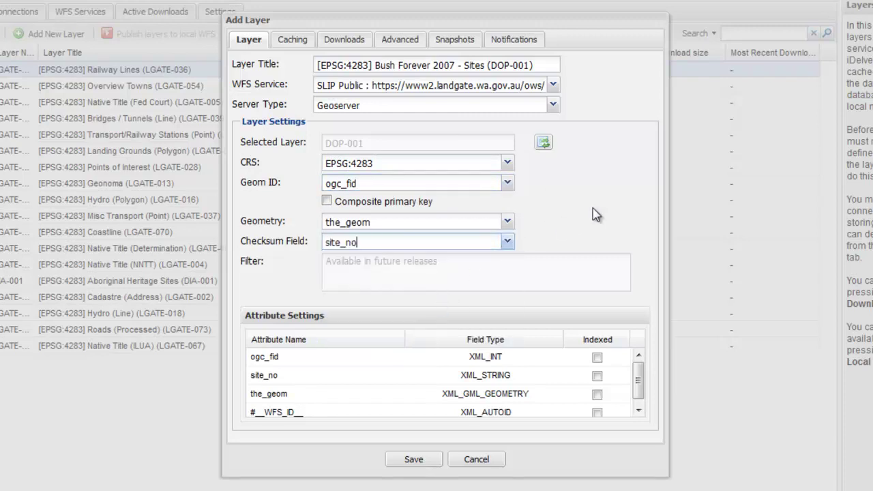
Try a composite primary key of ogc_fid and the_geom, then turn it back off
{"action": "left_click", "coordinate": [327, 201]}
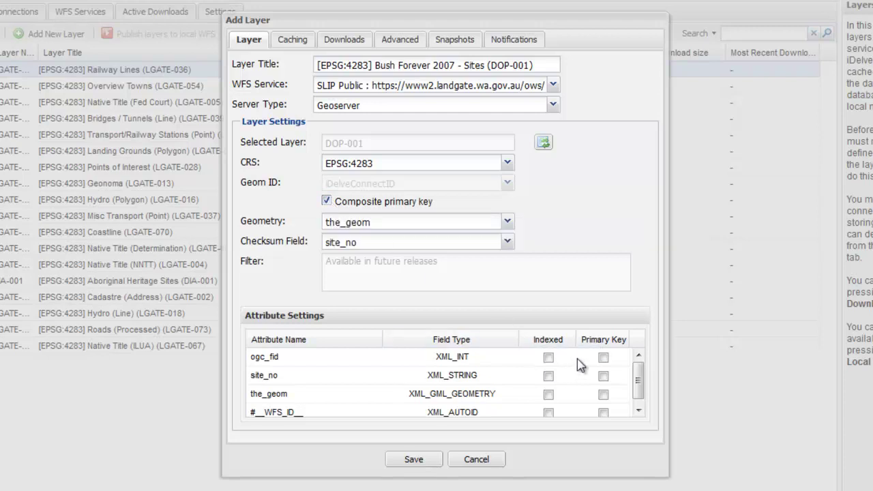
{"action": "left_click", "coordinate": [603, 357]}
{"action": "left_click", "coordinate": [603, 395]}
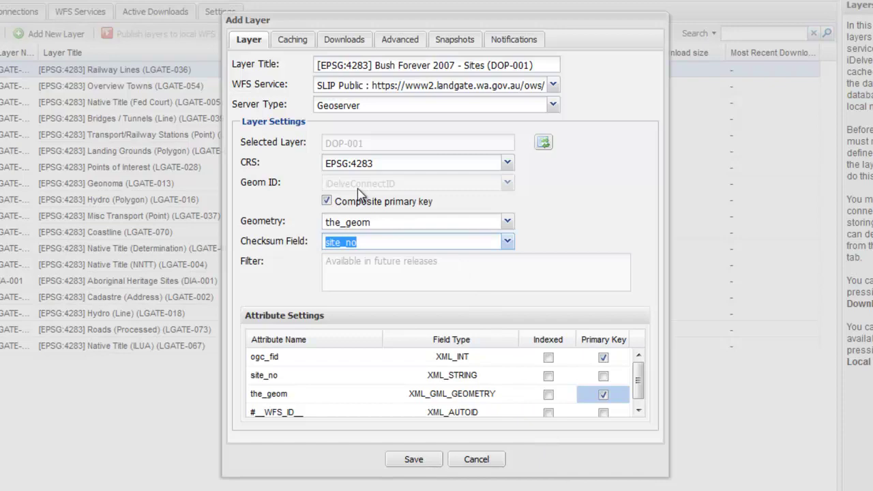
{"action": "left_click", "coordinate": [327, 202]}
{"action": "left_click", "coordinate": [294, 41]}
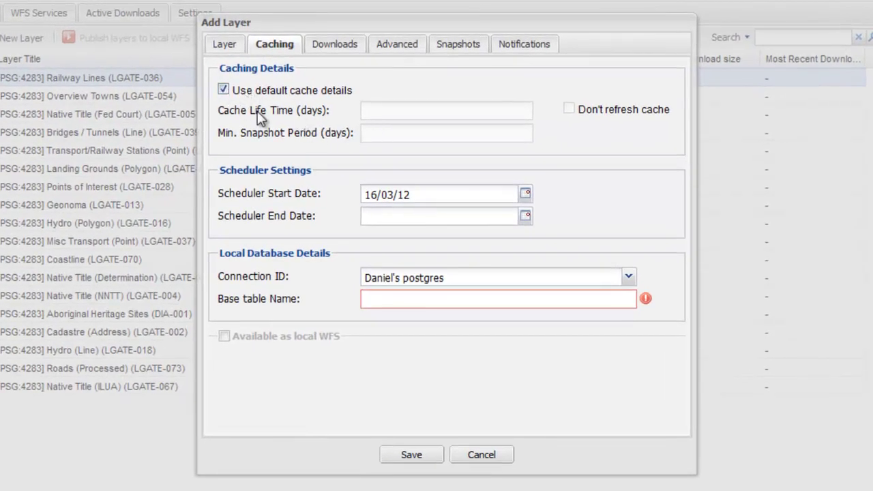
Turn off default cache details and review the scheduler dates, database connection and base table fields
{"action": "left_click", "coordinate": [224, 91]}
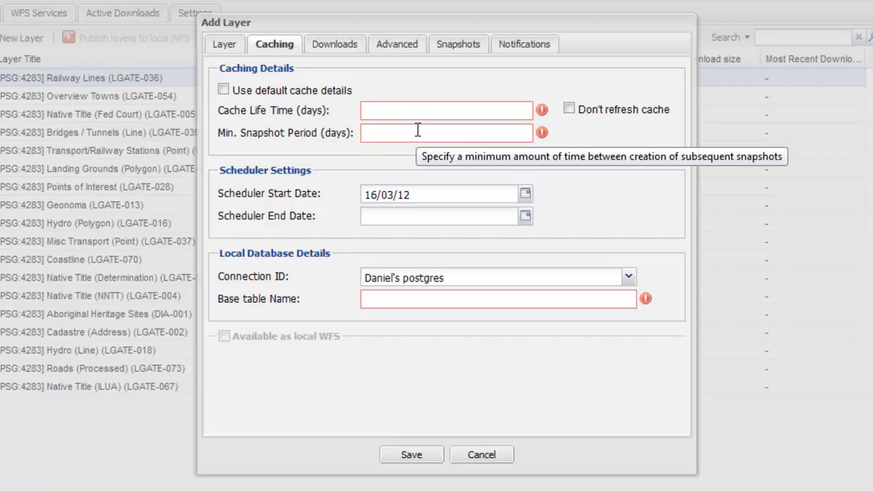
{"action": "left_click", "coordinate": [437, 197]}
{"action": "left_click_drag", "start_coordinate": [431, 197], "coordinate": [361, 176]}
{"action": "left_click", "coordinate": [454, 217]}
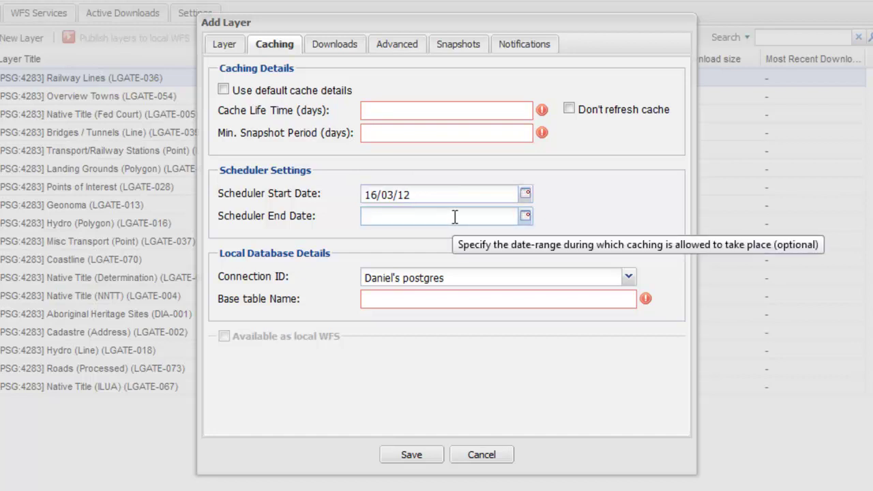
{"action": "left_click", "coordinate": [474, 276]}
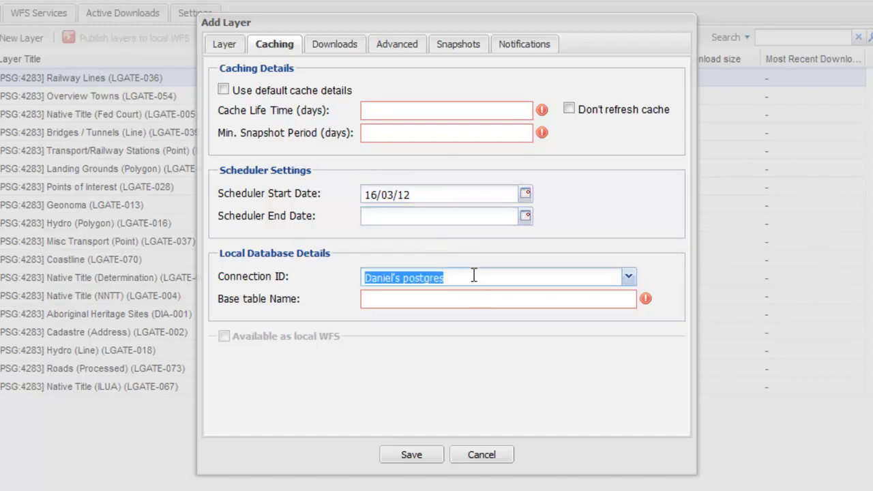
{"action": "left_click", "coordinate": [627, 277]}
{"action": "left_click", "coordinate": [504, 298]}
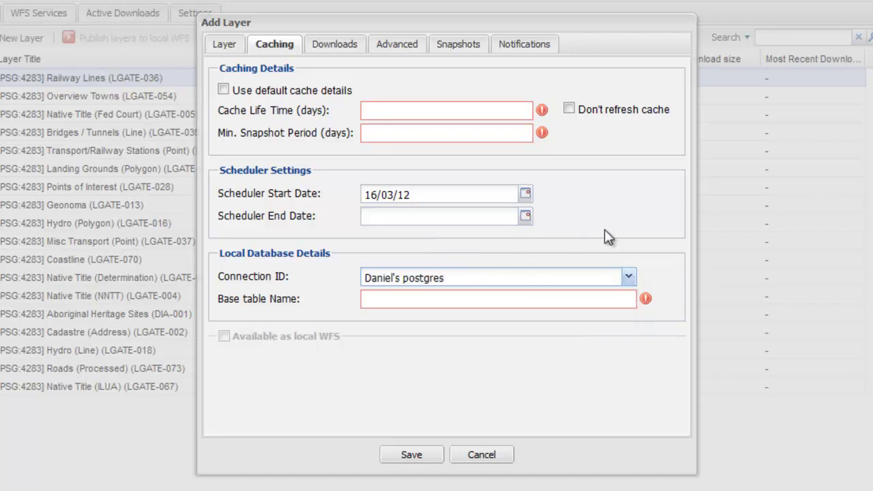
{"action": "left_click", "coordinate": [410, 298]}
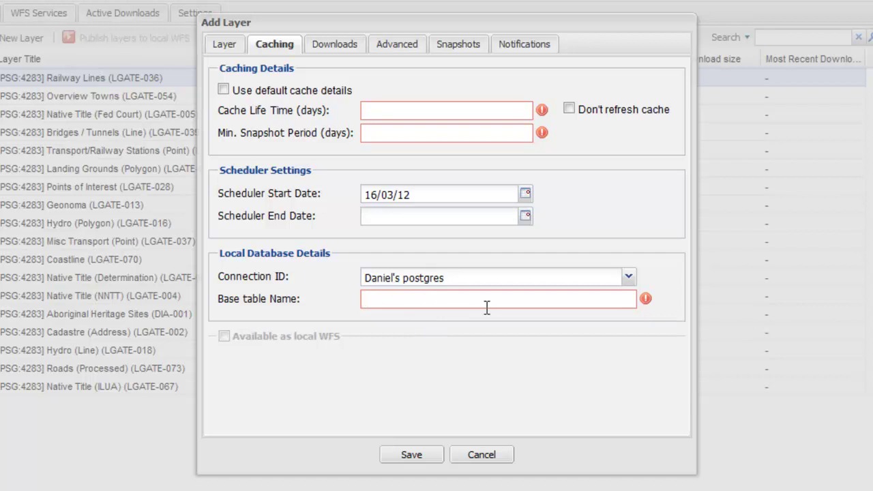
In the download settings, mark the layer as a non-database layer
{"action": "left_click", "coordinate": [341, 46]}
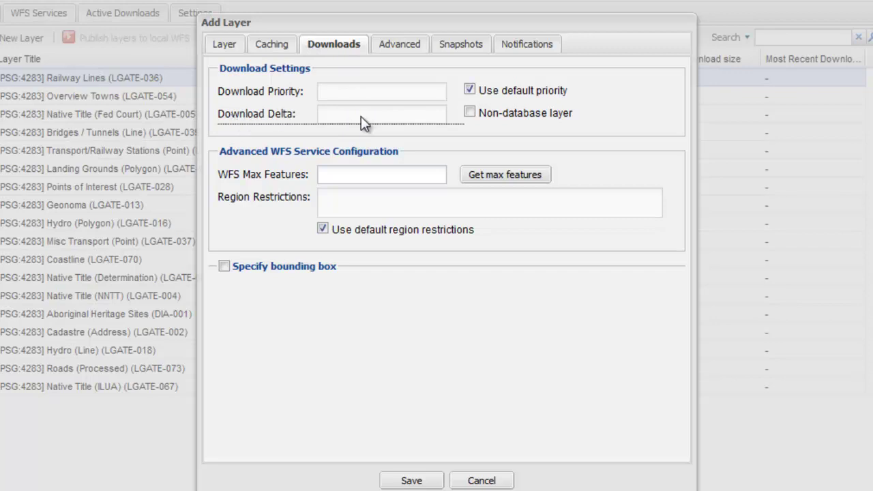
{"action": "left_click", "coordinate": [472, 113]}
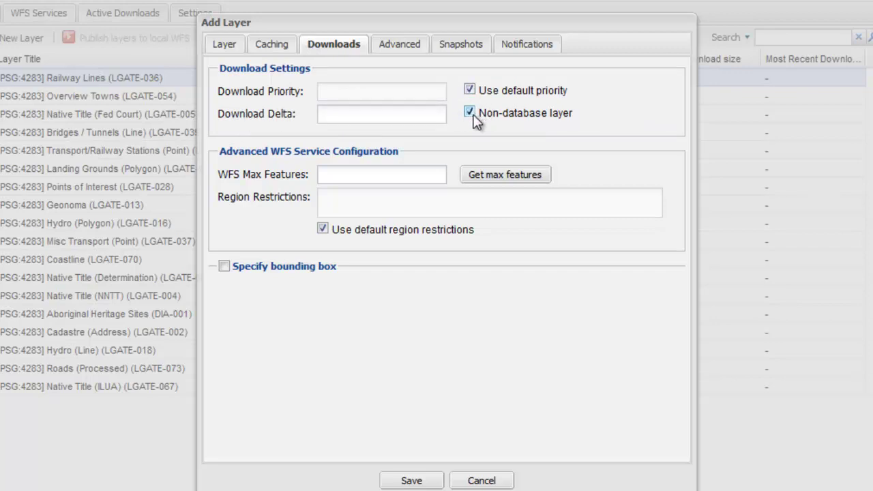
{"action": "mouse_move", "coordinate": [419, 114]}
{"action": "mouse_move", "coordinate": [336, 91]}
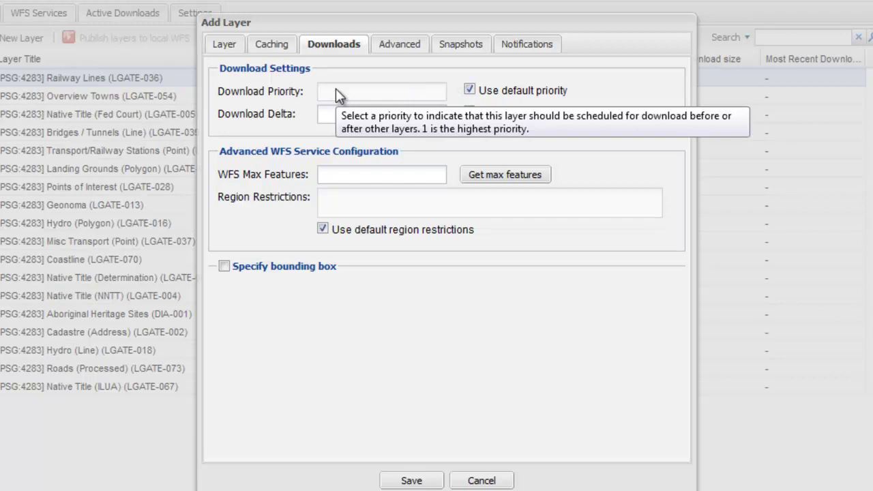
{"action": "mouse_move", "coordinate": [346, 119]}
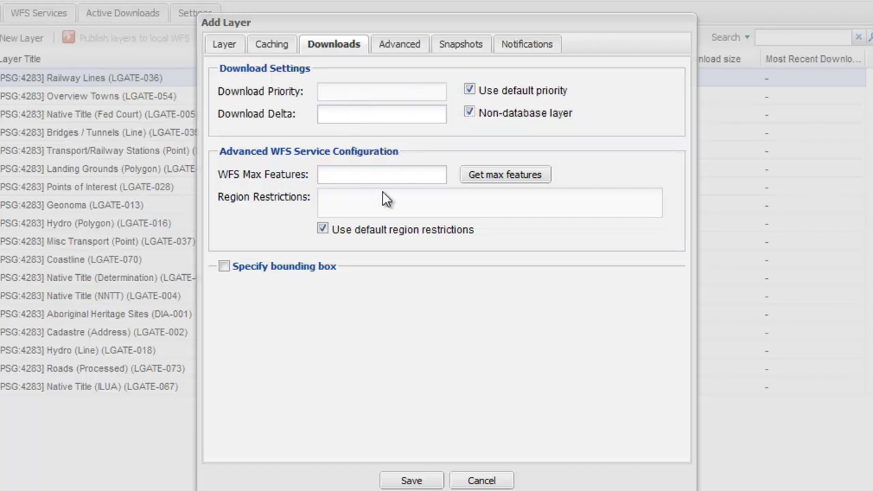
Turn off default region restrictions and enable a download bounding box
{"action": "left_click", "coordinate": [334, 176]}
{"action": "left_click", "coordinate": [371, 200]}
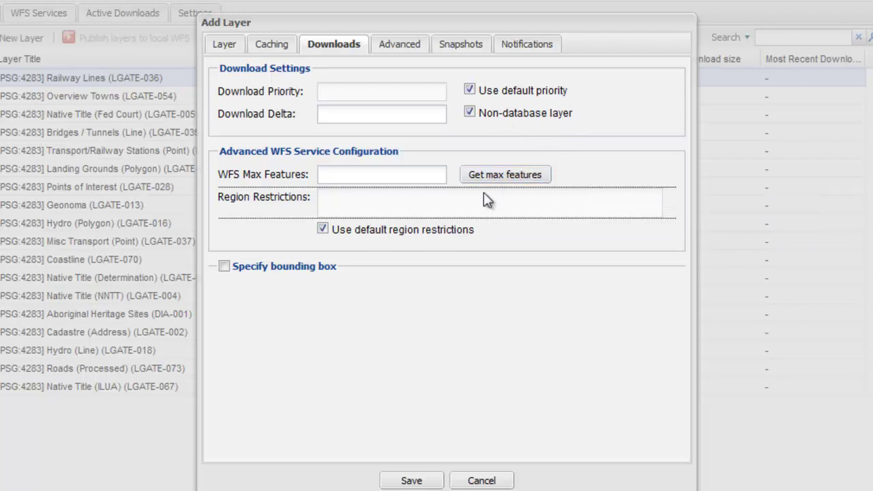
{"action": "left_click", "coordinate": [323, 230]}
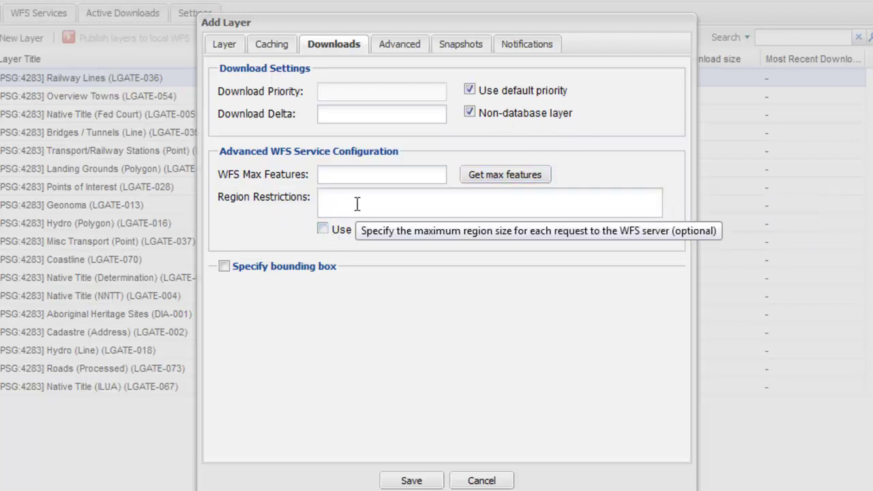
{"action": "left_click", "coordinate": [225, 266]}
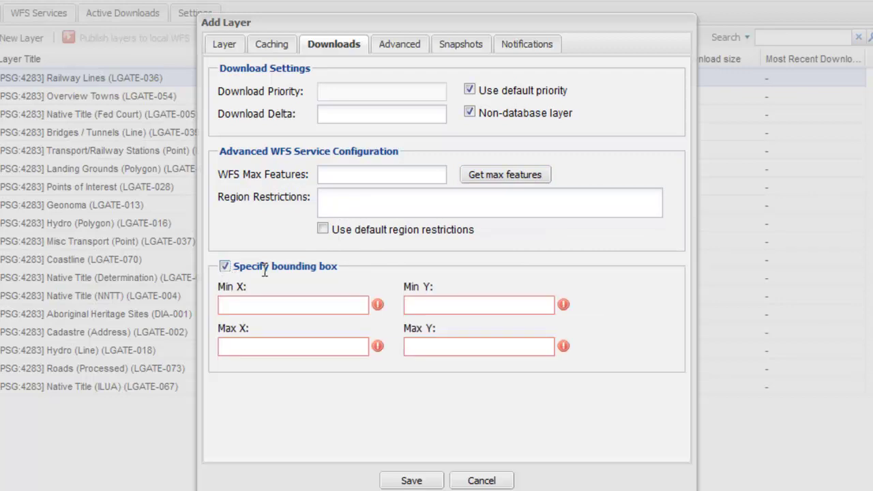
{"action": "left_click", "coordinate": [337, 302]}
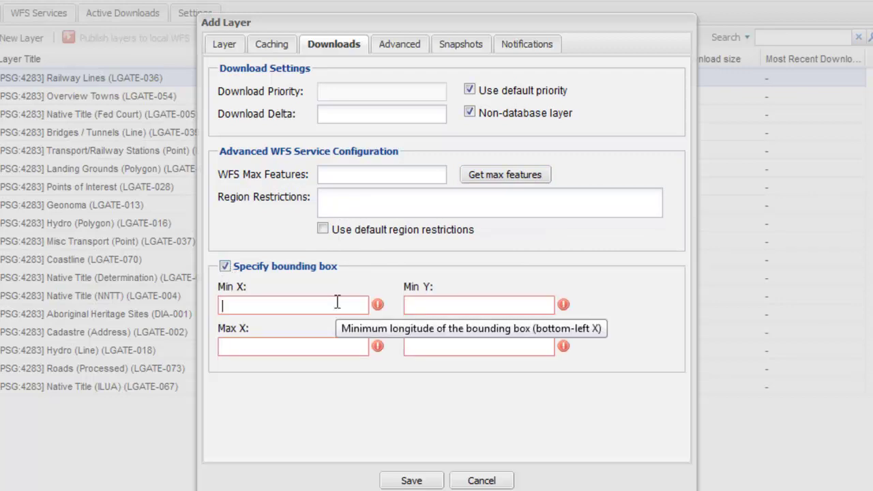
Set the layer's advanced script type to text/x-sql
{"action": "left_click", "coordinate": [408, 52]}
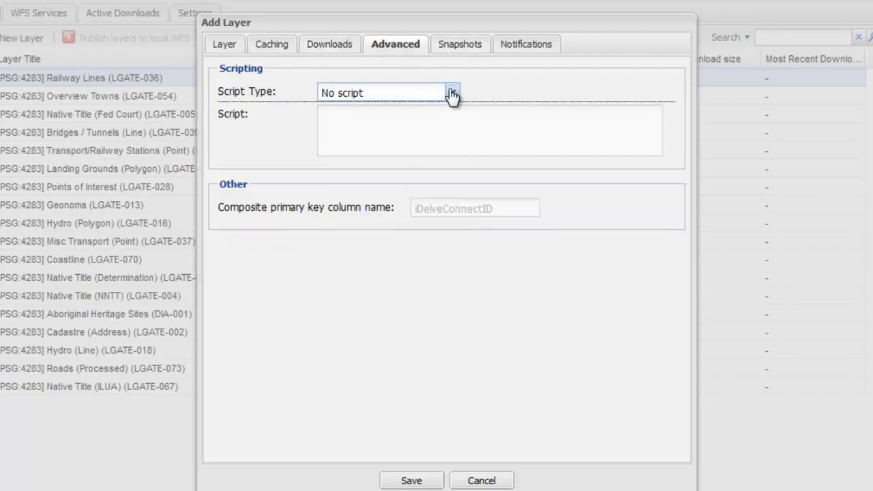
{"action": "left_click", "coordinate": [453, 94]}
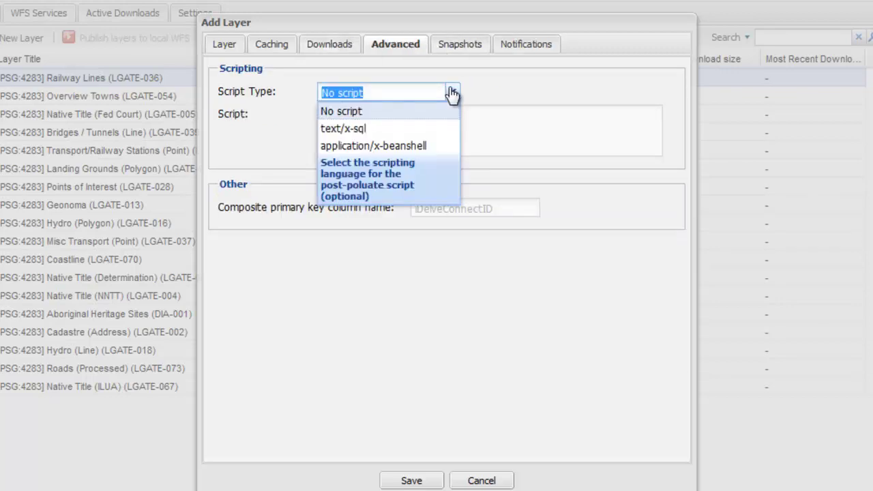
{"action": "left_click", "coordinate": [384, 129]}
{"action": "left_click", "coordinate": [324, 113]}
Turn off default values in the snapshot notification settings
{"action": "left_click", "coordinate": [459, 48]}
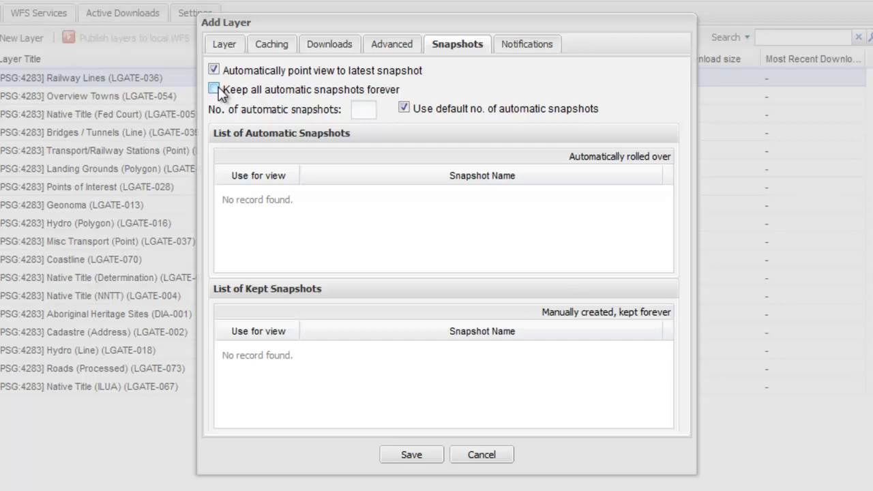
{"action": "left_click", "coordinate": [522, 44]}
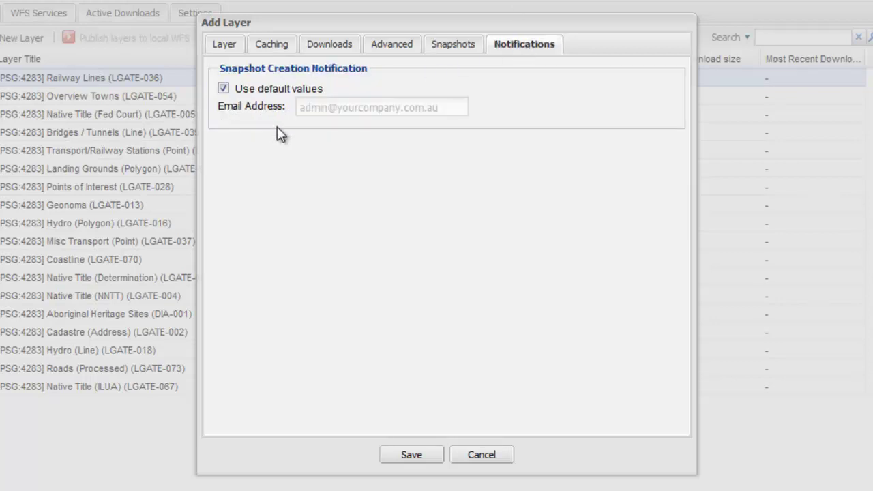
{"action": "left_click", "coordinate": [224, 88]}
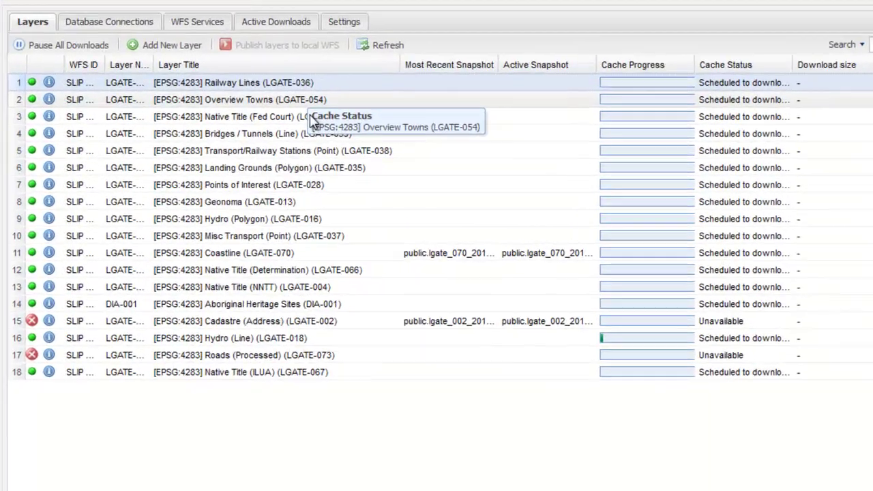
Download the Native Title (Fed Court) layer now and refresh to watch its cache progress
{"action": "right_click", "coordinate": [286, 111]}
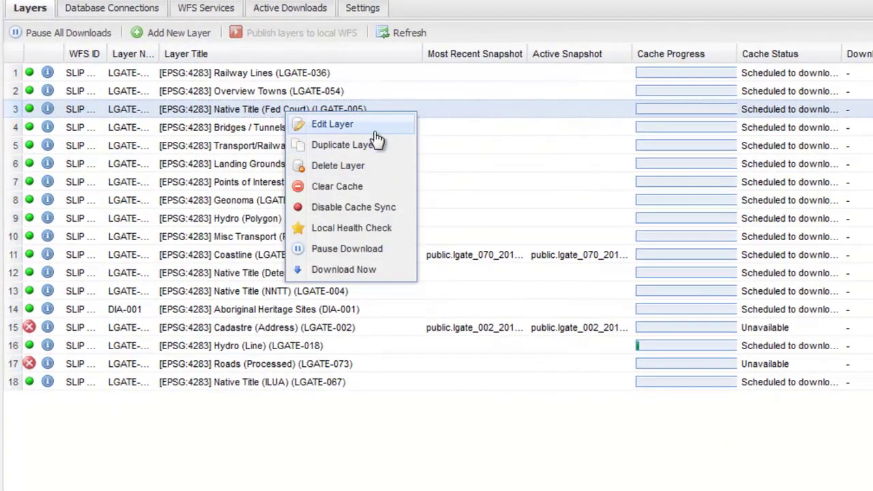
{"action": "left_click", "coordinate": [369, 273]}
{"action": "left_click", "coordinate": [576, 233]}
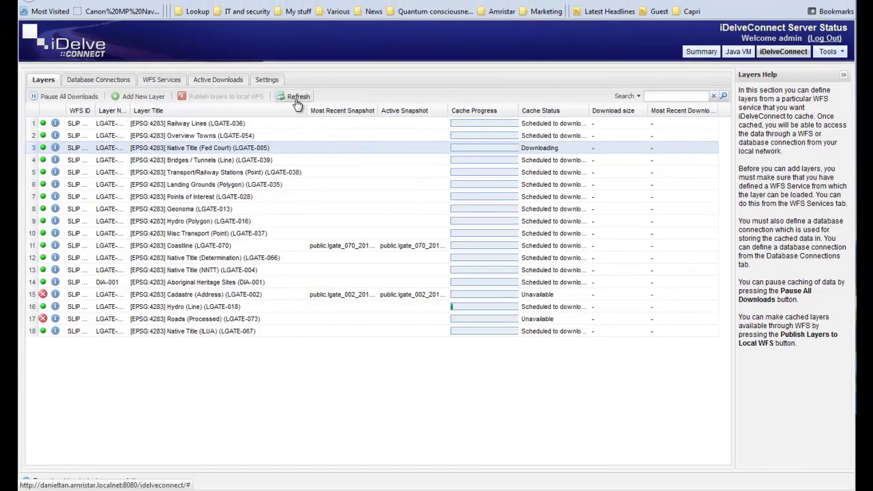
{"action": "left_click", "coordinate": [286, 14]}
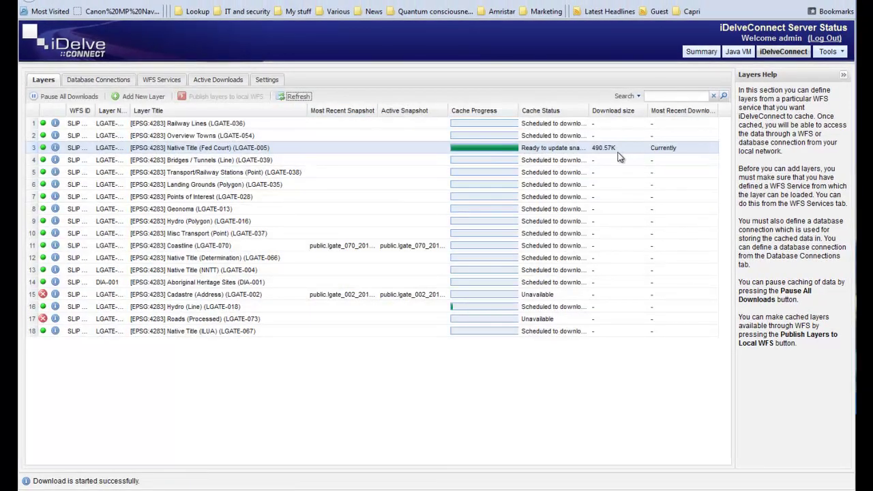
{"action": "left_click_drag", "start_coordinate": [520, 111], "coordinate": [554, 111]}
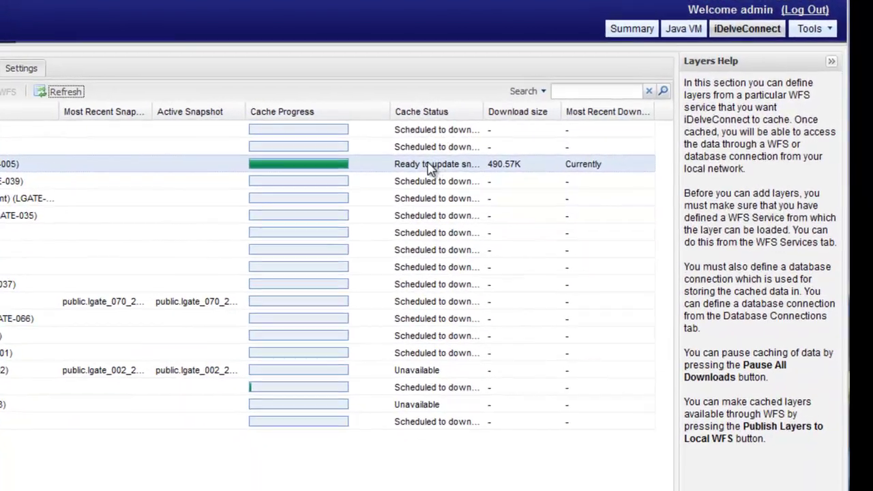
{"action": "mouse_move", "coordinate": [430, 170]}
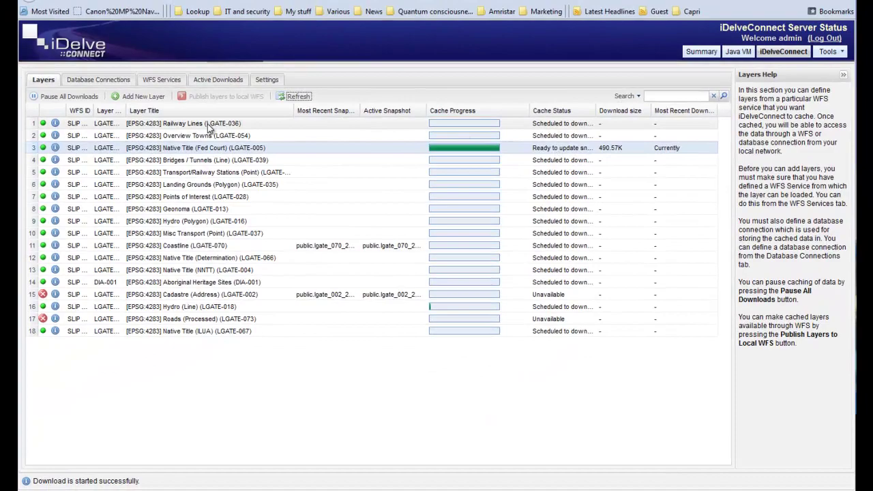
{"action": "right_click", "coordinate": [213, 147]}
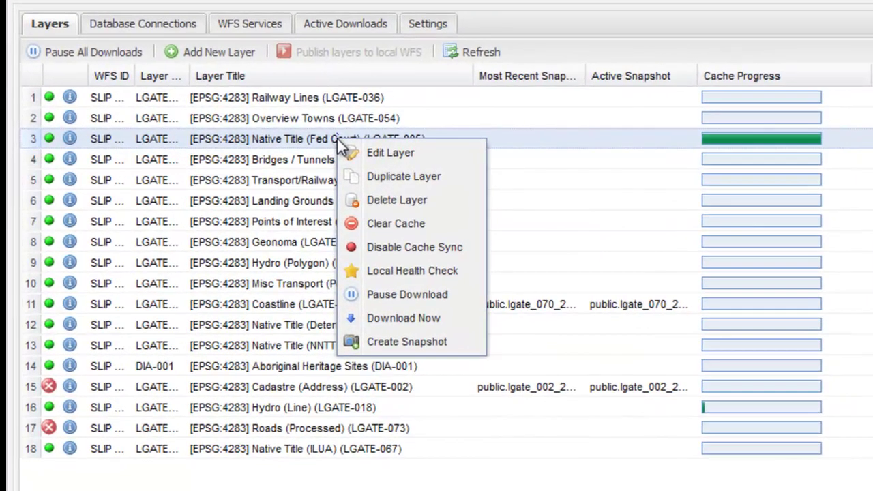
{"action": "left_click", "coordinate": [437, 344]}
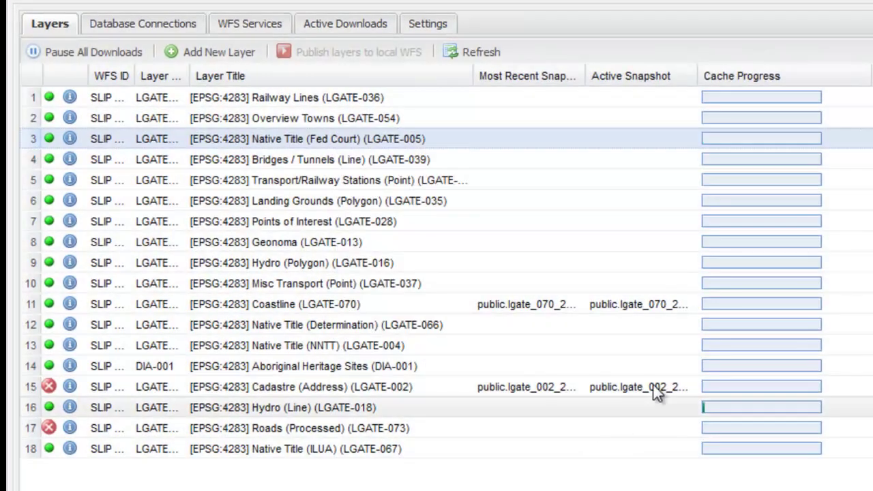
{"action": "left_click", "coordinate": [478, 53]}
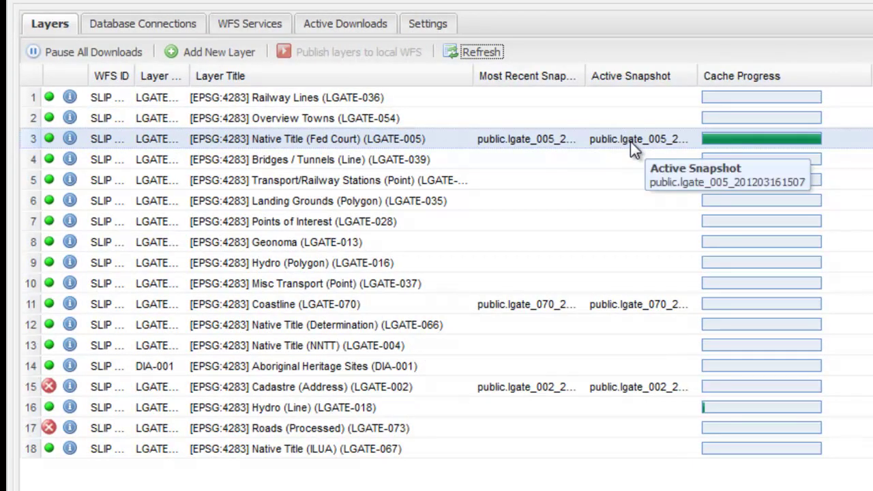
{"action": "left_click_drag", "start_coordinate": [696, 76], "coordinate": [826, 76]}
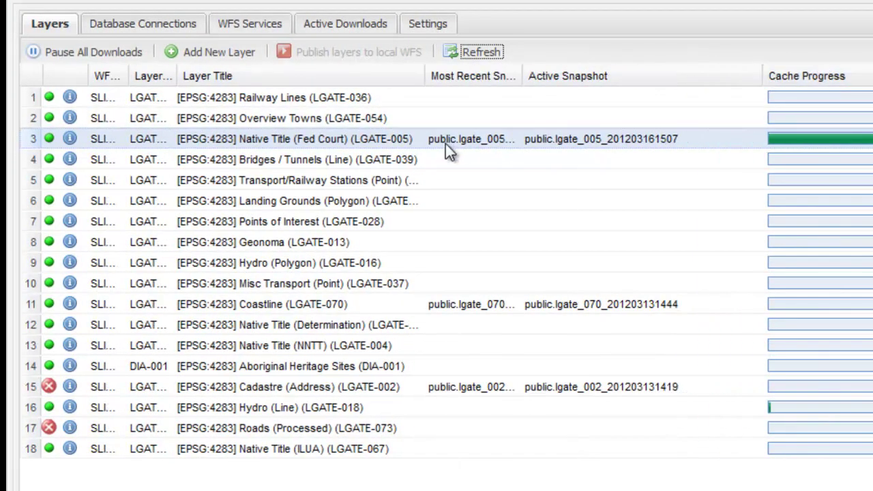
{"action": "double_click", "coordinate": [354, 140]}
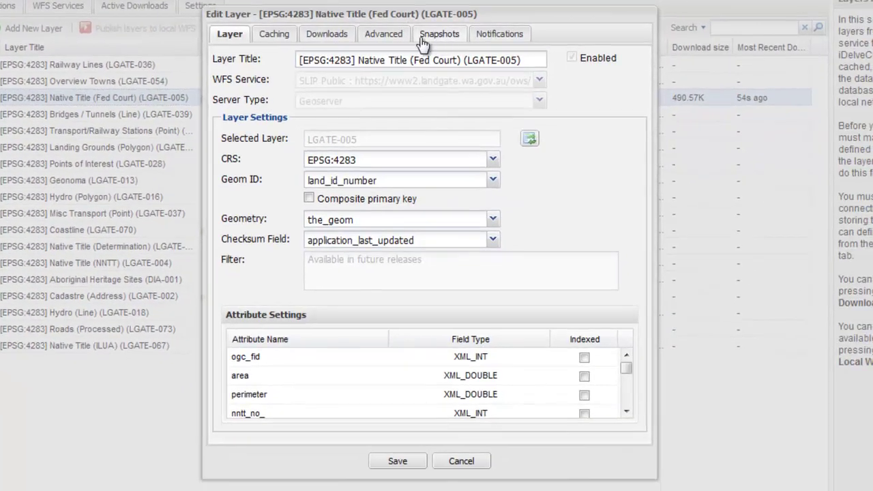
{"action": "left_click", "coordinate": [431, 40]}
{"action": "left_click", "coordinate": [389, 183]}
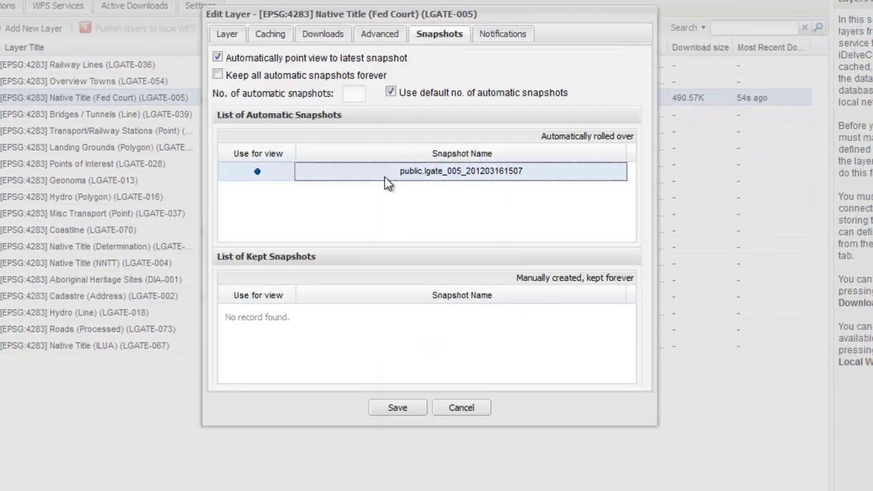
{"action": "left_click", "coordinate": [478, 410]}
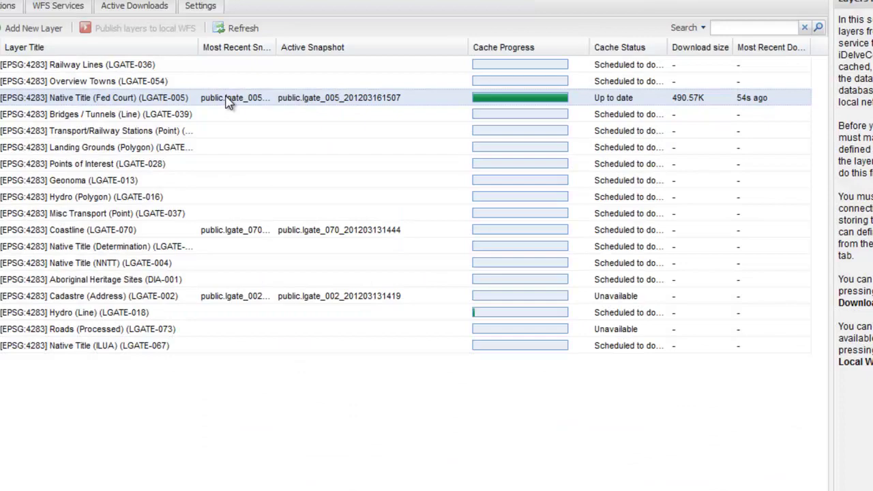
Download Native Title (Fed Court) again and create a second snapshot
{"action": "right_click", "coordinate": [228, 100]}
{"action": "left_click", "coordinate": [283, 244]}
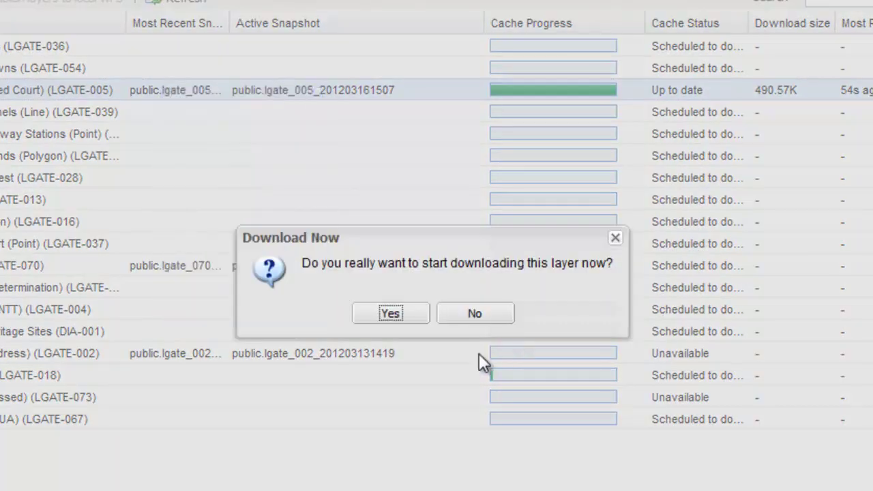
{"action": "left_click", "coordinate": [391, 313]}
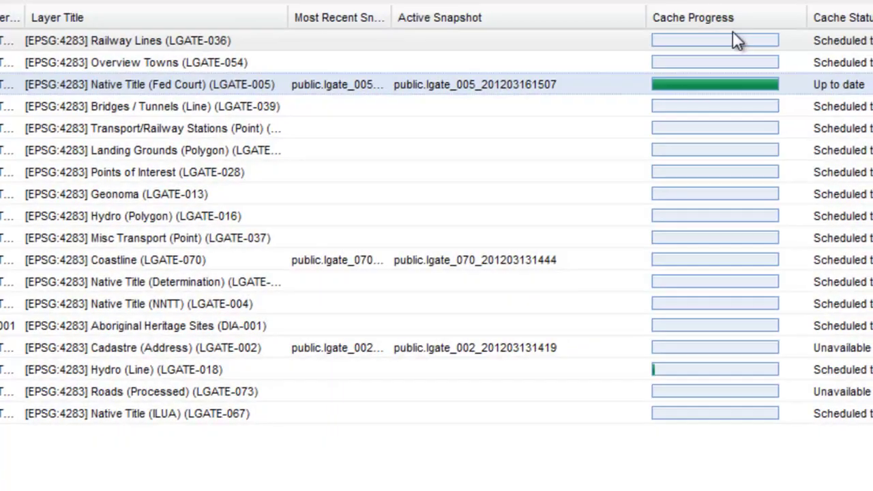
{"action": "right_click", "coordinate": [278, 85]}
{"action": "left_click", "coordinate": [354, 301]}
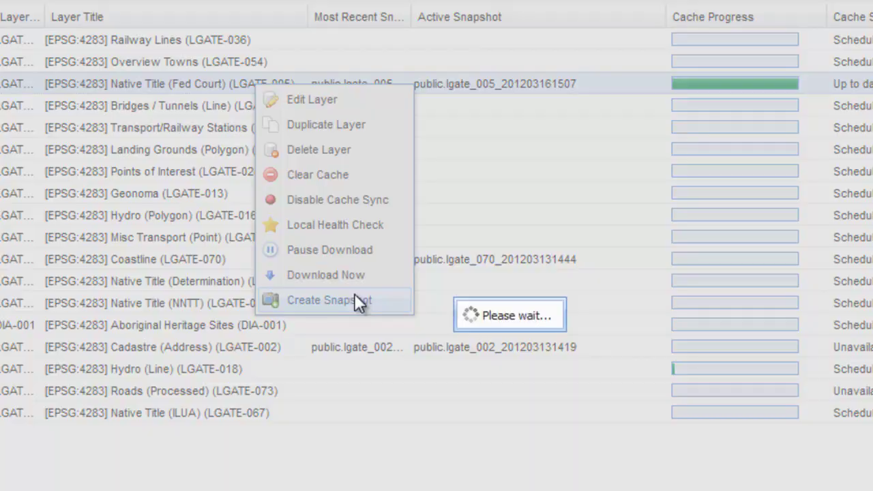
{"action": "right_click", "coordinate": [171, 86]}
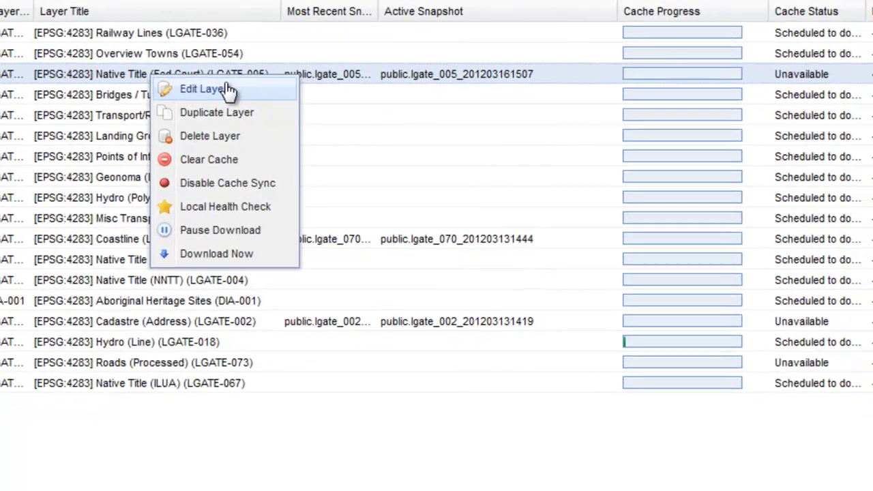
{"action": "left_click", "coordinate": [158, 67]}
{"action": "left_click", "coordinate": [478, 10]}
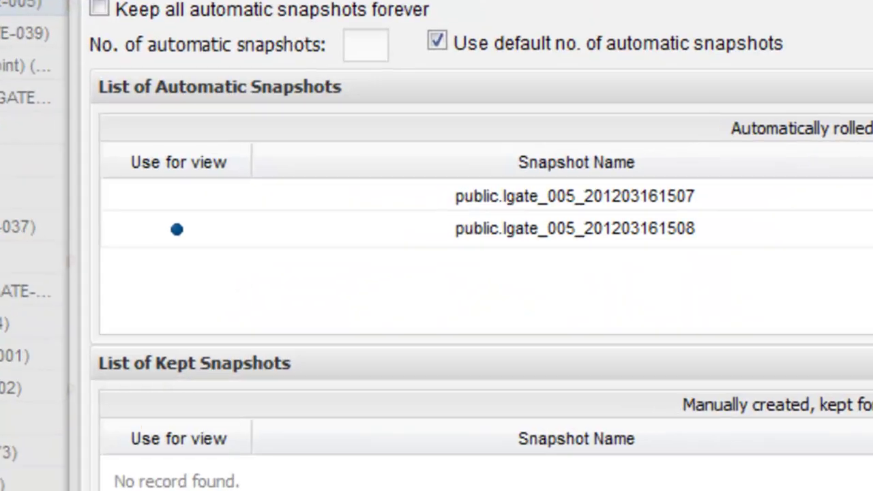
{"action": "left_click", "coordinate": [181, 222]}
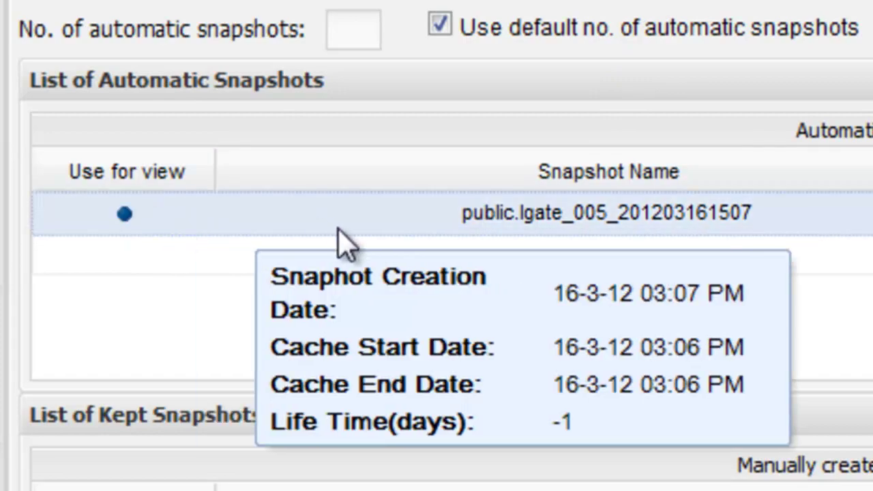
{"action": "mouse_move", "coordinate": [125, 259]}
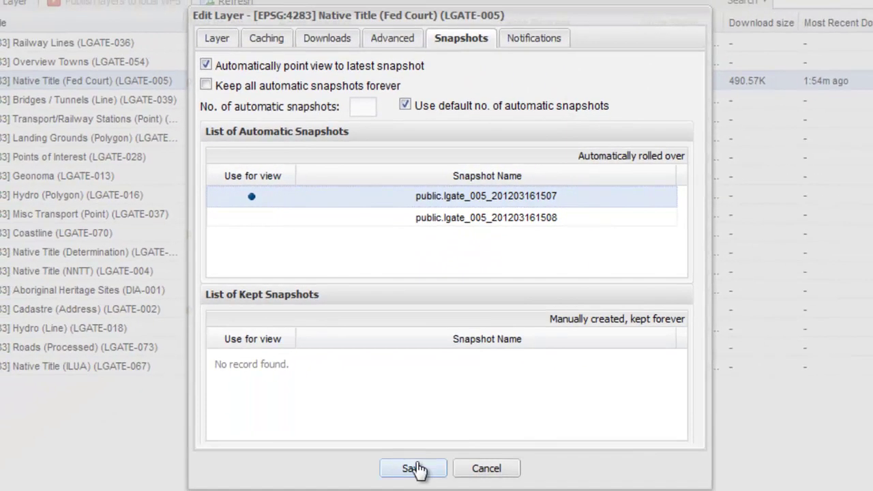
{"action": "left_click", "coordinate": [415, 470]}
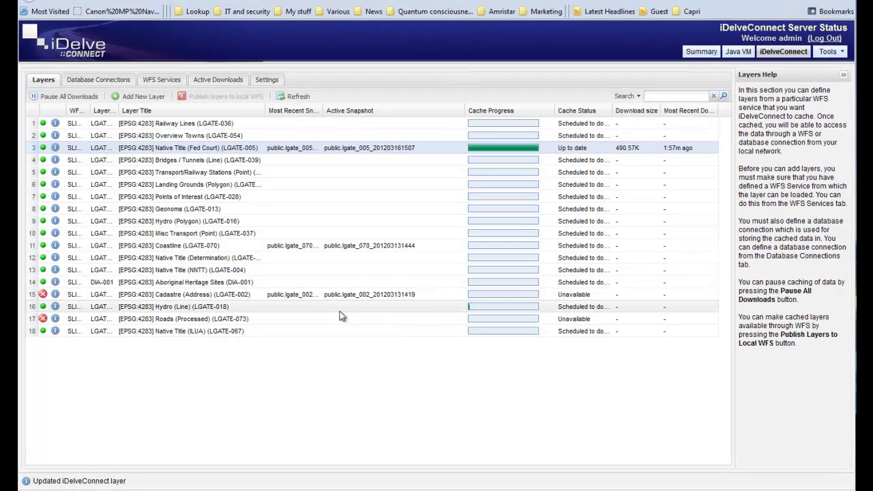
{"action": "left_click", "coordinate": [229, 80]}
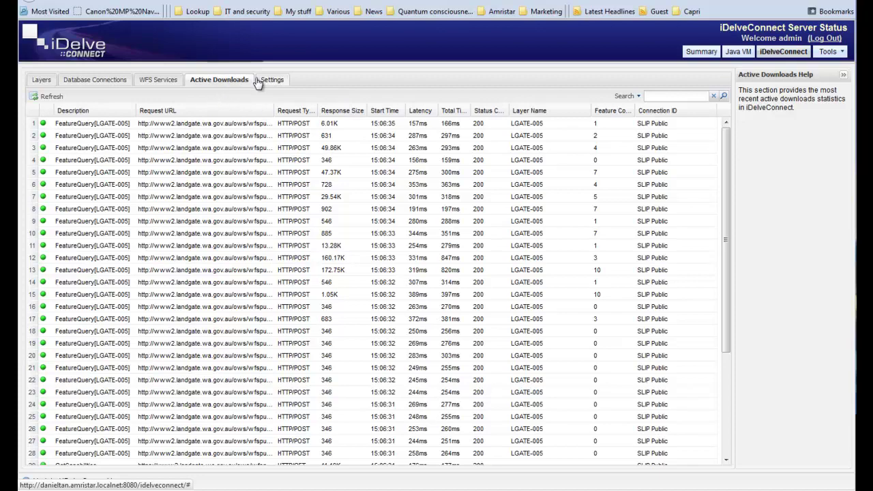
{"action": "left_click", "coordinate": [274, 81]}
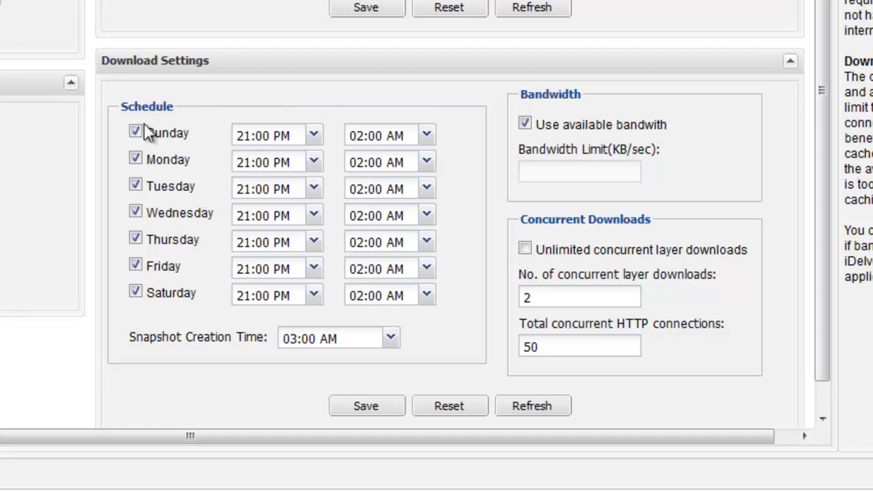
{"action": "scroll", "coordinate": [341, 103], "scroll_direction": "down", "scroll_amount": 1}
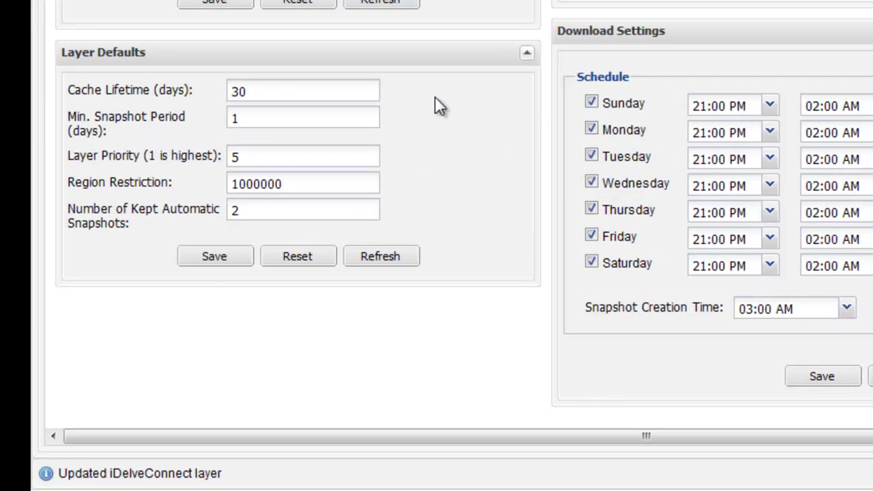
{"action": "left_click_drag", "start_coordinate": [296, 94], "coordinate": [225, 120]}
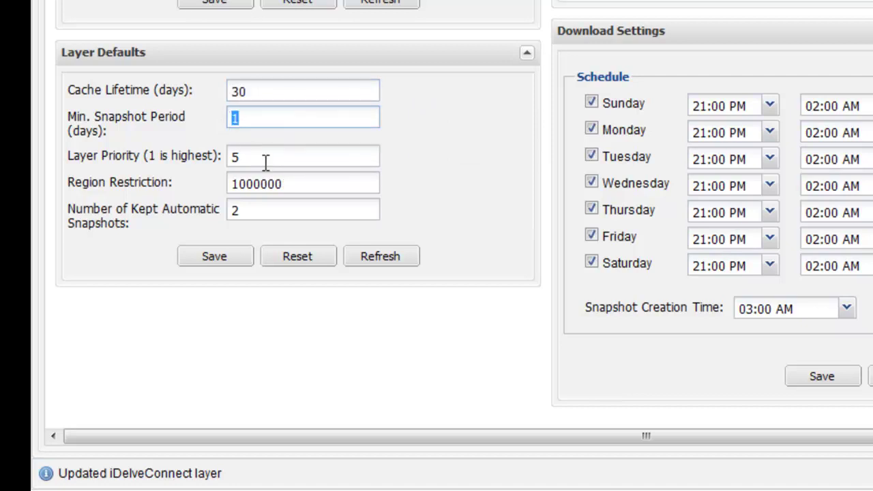
{"action": "left_click_drag", "start_coordinate": [266, 162], "coordinate": [234, 162]}
{"action": "left_click_drag", "start_coordinate": [295, 184], "coordinate": [220, 181]}
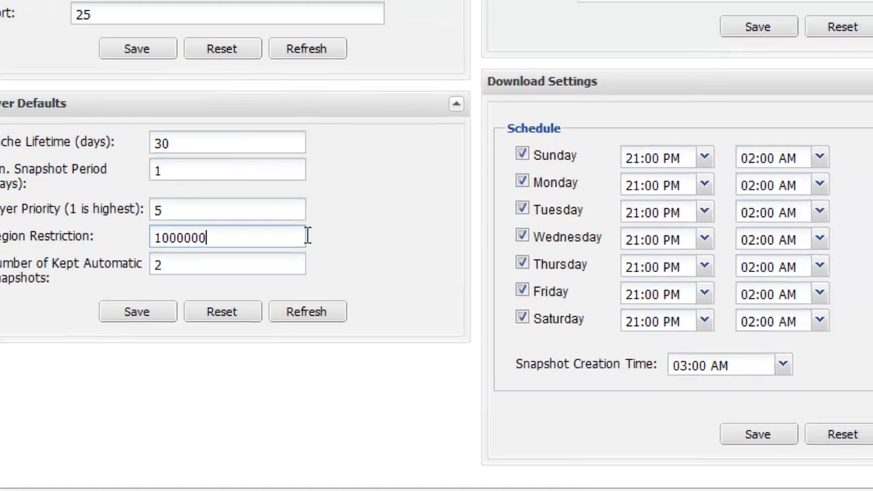
{"action": "scroll", "coordinate": [437, 293], "scroll_direction": "up", "scroll_amount": 1}
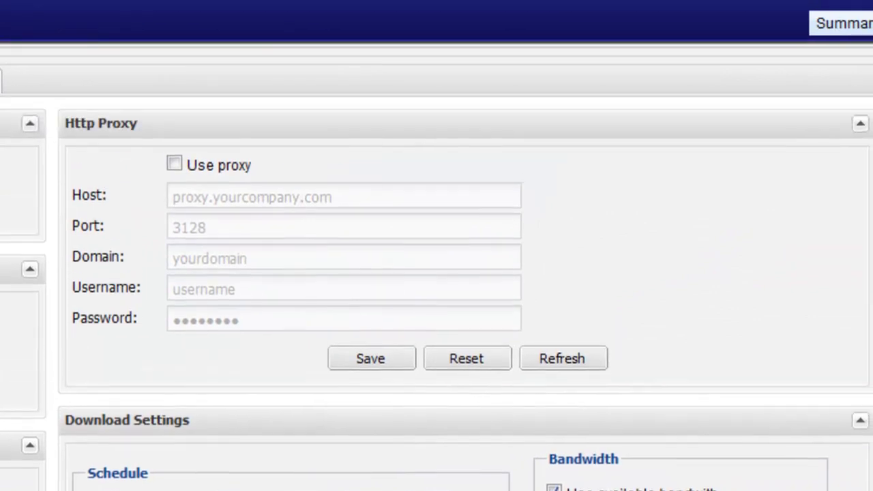
{"action": "left_click", "coordinate": [172, 165]}
{"action": "left_click", "coordinate": [187, 160]}
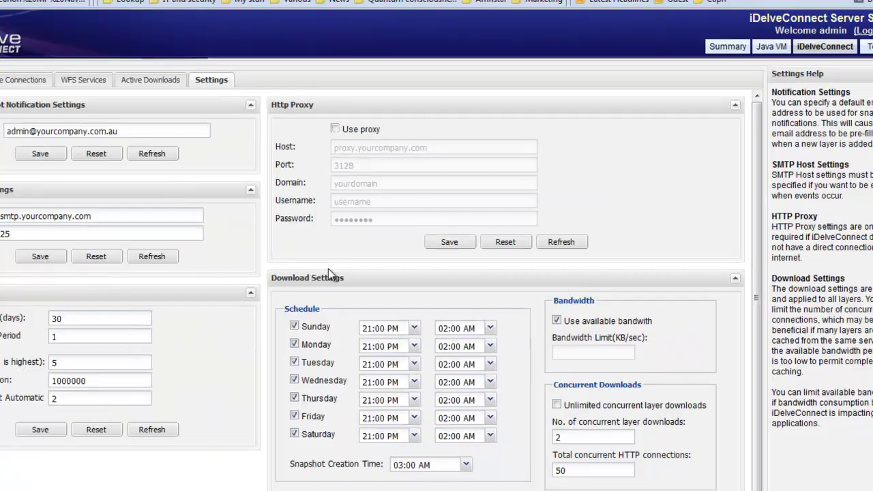